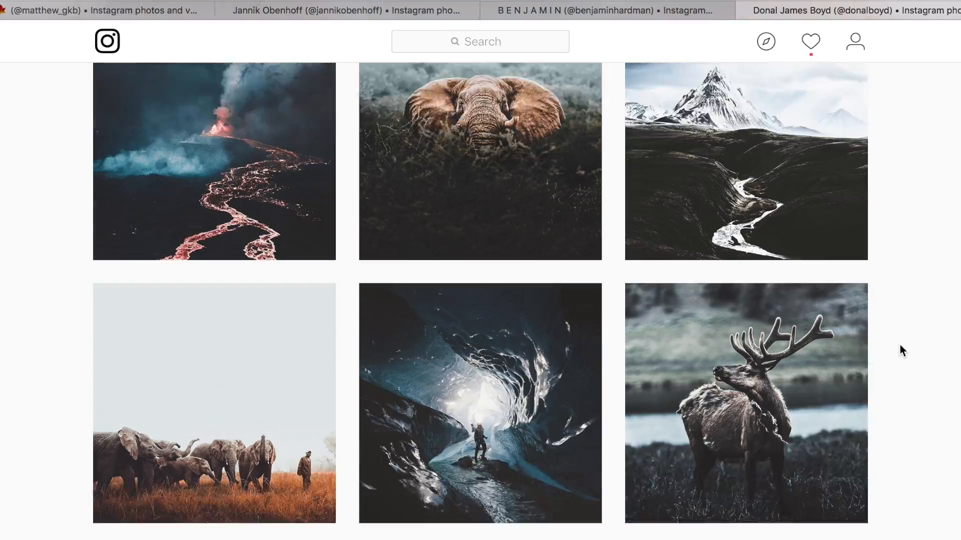
scroll(899, 346, "down", 18)
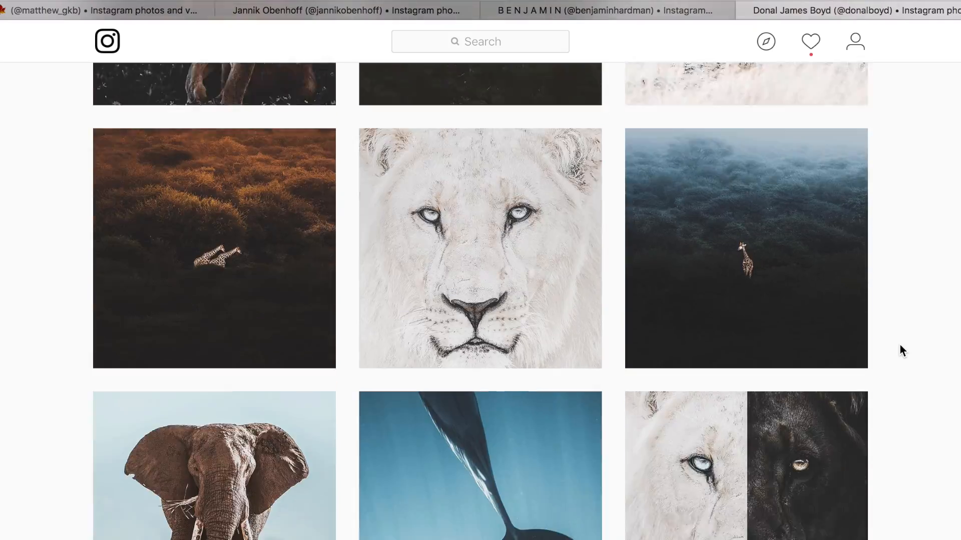
- Scroll through the photographer's Instagram profile grid to study the style of the posts
scroll(899, 344, "up", 20)
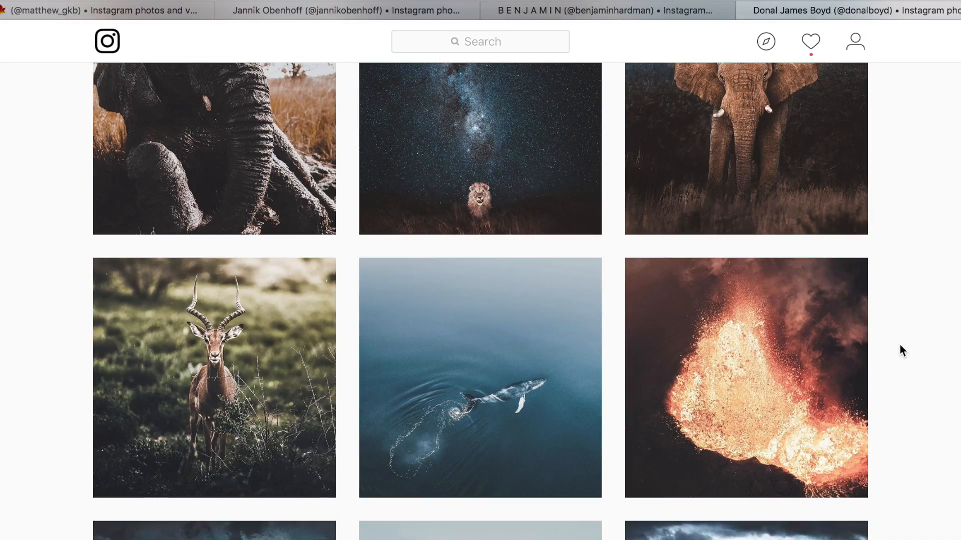
scroll(899, 344, "up", 9)
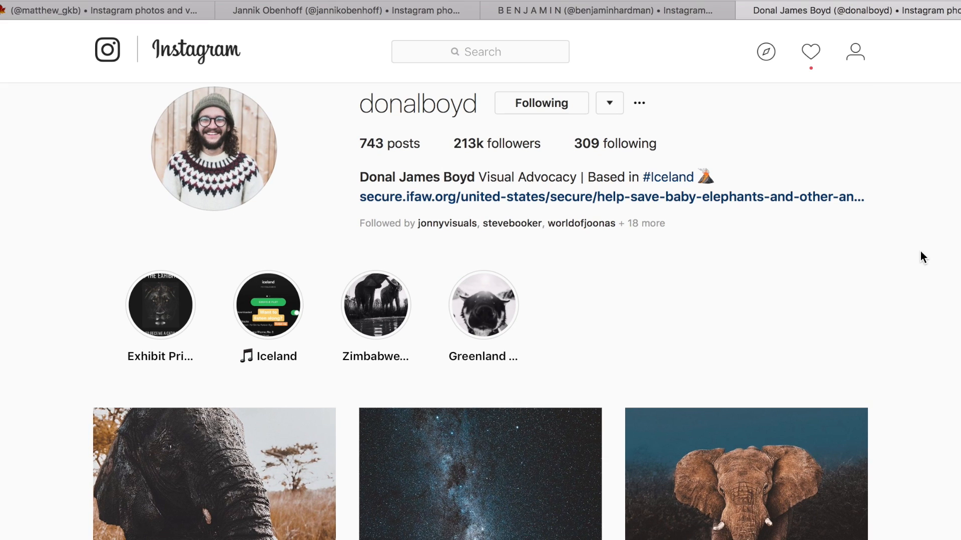
scroll(921, 252, "down", 1)
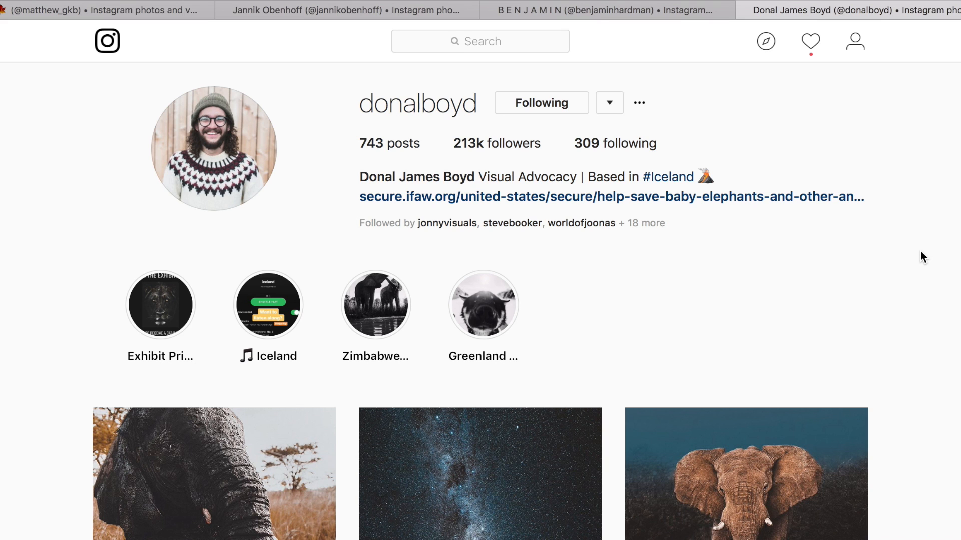
scroll(921, 252, "down", 5)
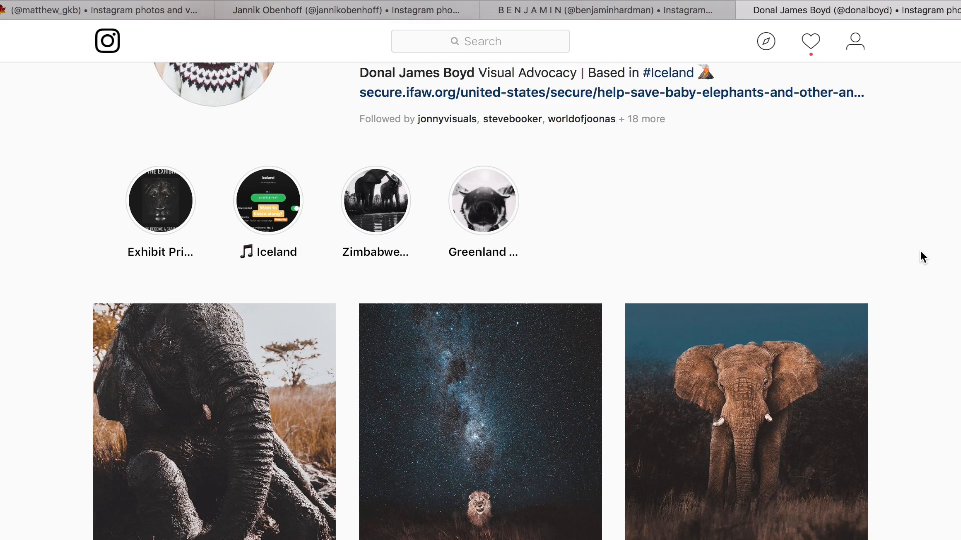
scroll(920, 251, "down", 4)
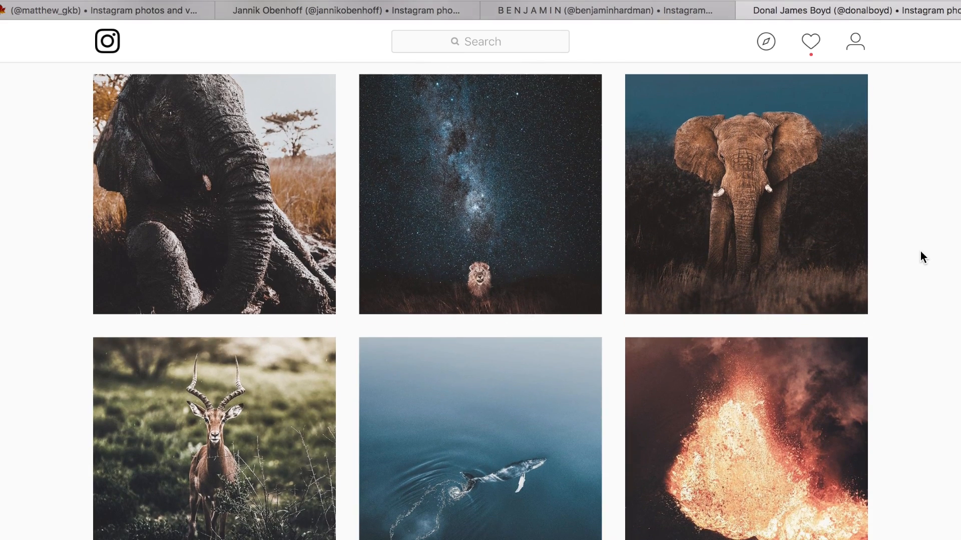
scroll(920, 252, "down", 7)
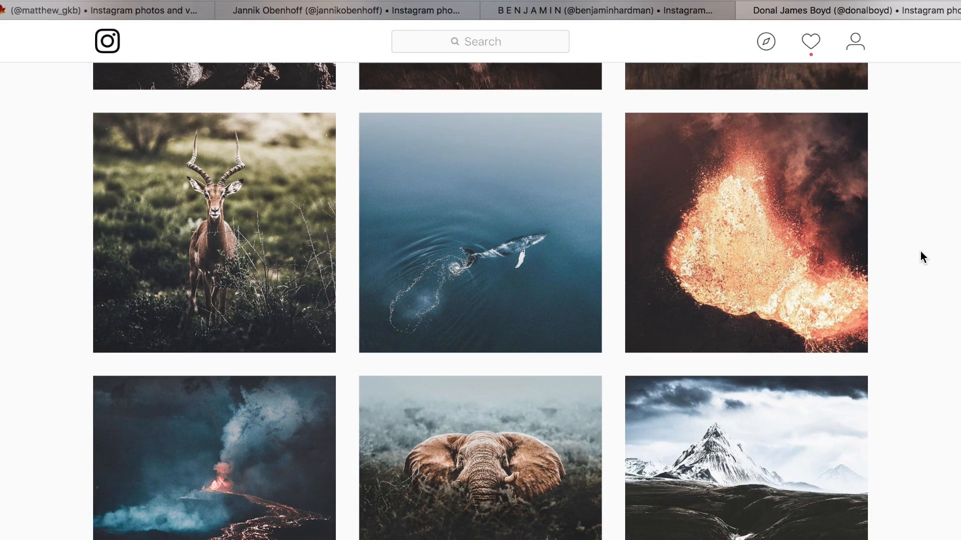
scroll(920, 251, "down", 4)
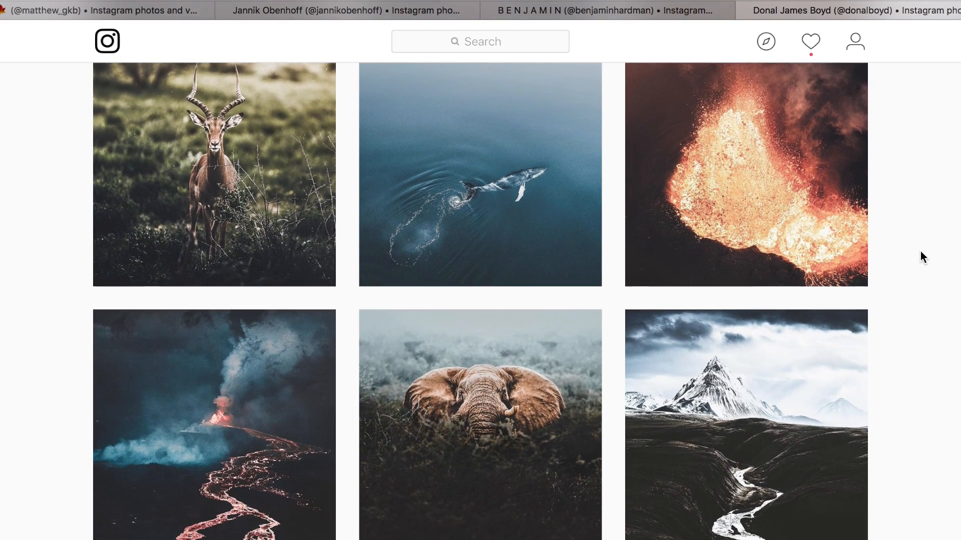
scroll(920, 251, "down", 7)
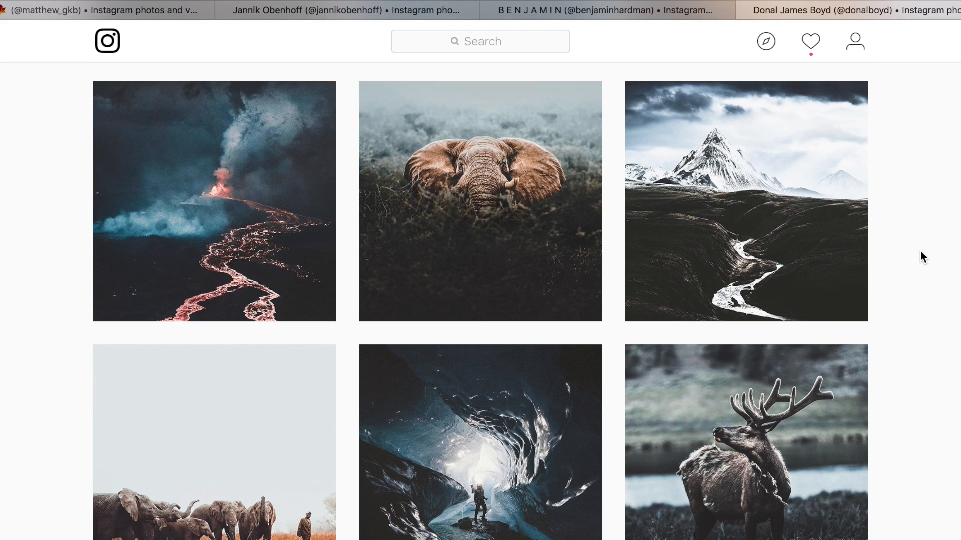
scroll(920, 251, "down", 3)
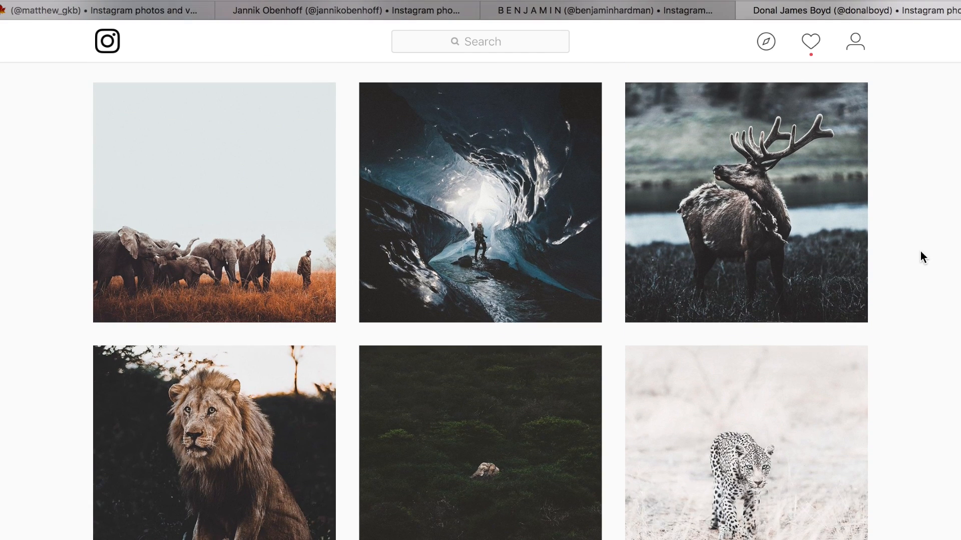
scroll(920, 251, "down", 1)
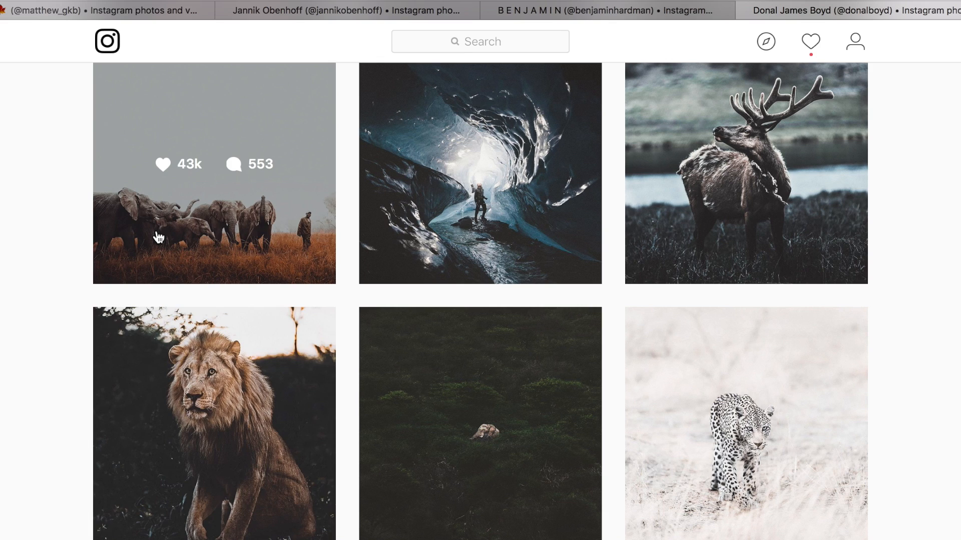
- Open the elephant herd post and compare it with the elephant photo open in Lightroom
left_click(172, 236)
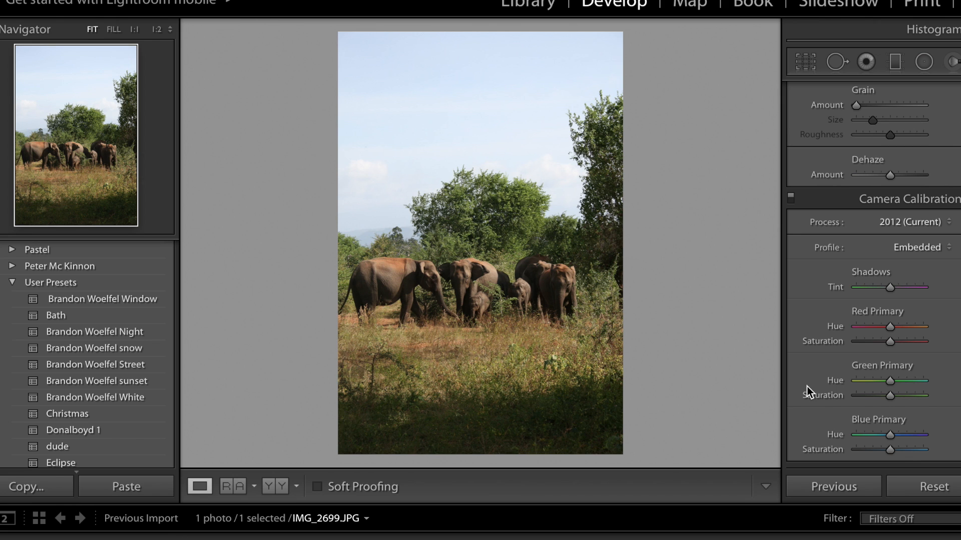
key("super+Tab")
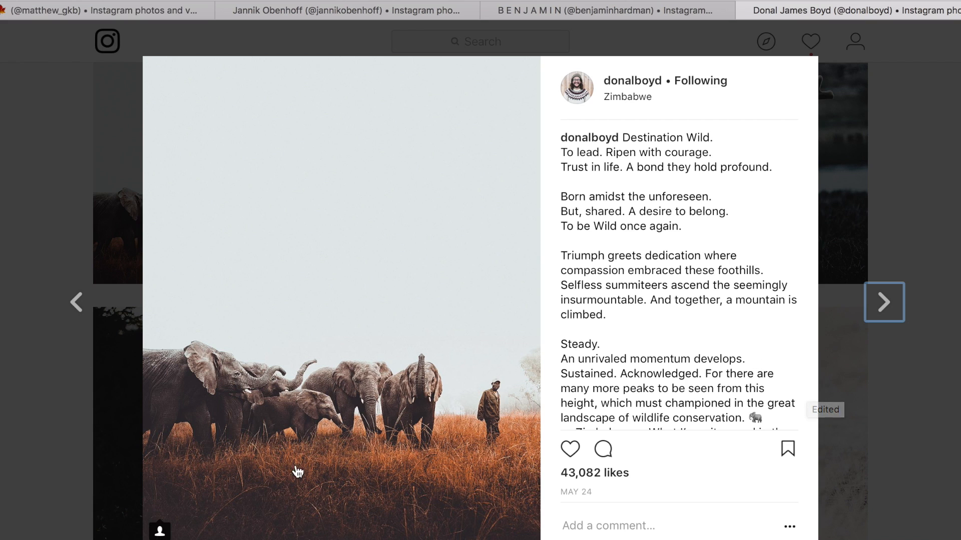
key("super+Tab")
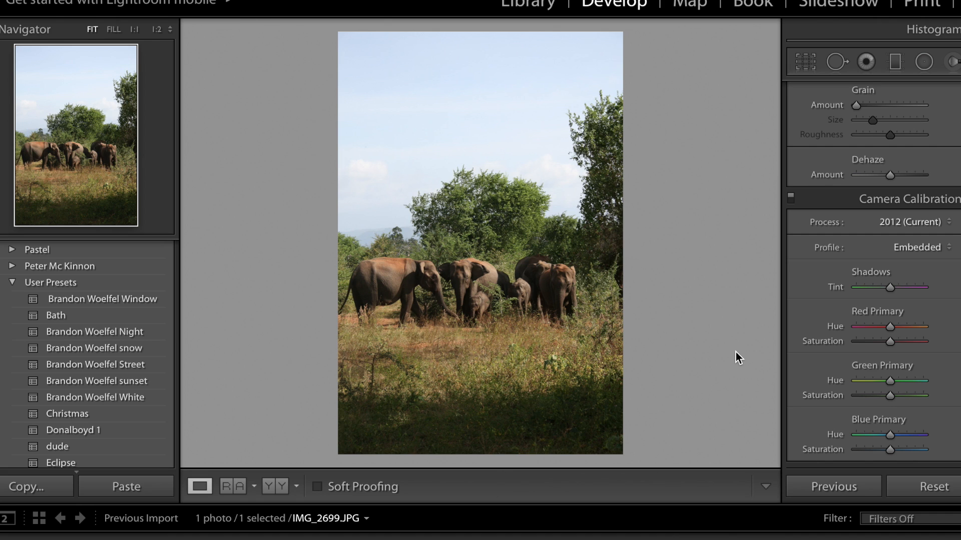
key("super+Tab")
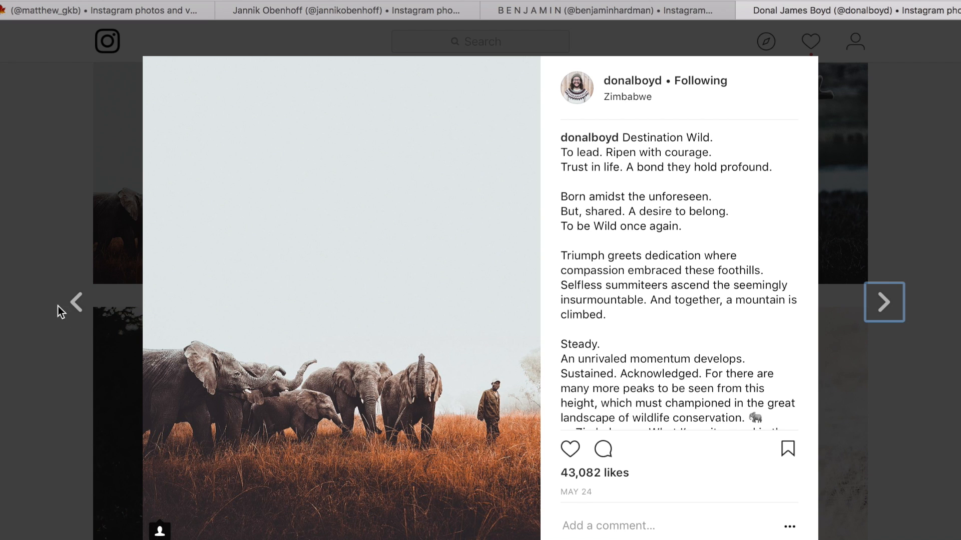
- Close the post, scroll further down the profile grid, and open and close the black bunny post
left_click(59, 282)
scroll(878, 206, "down", 5)
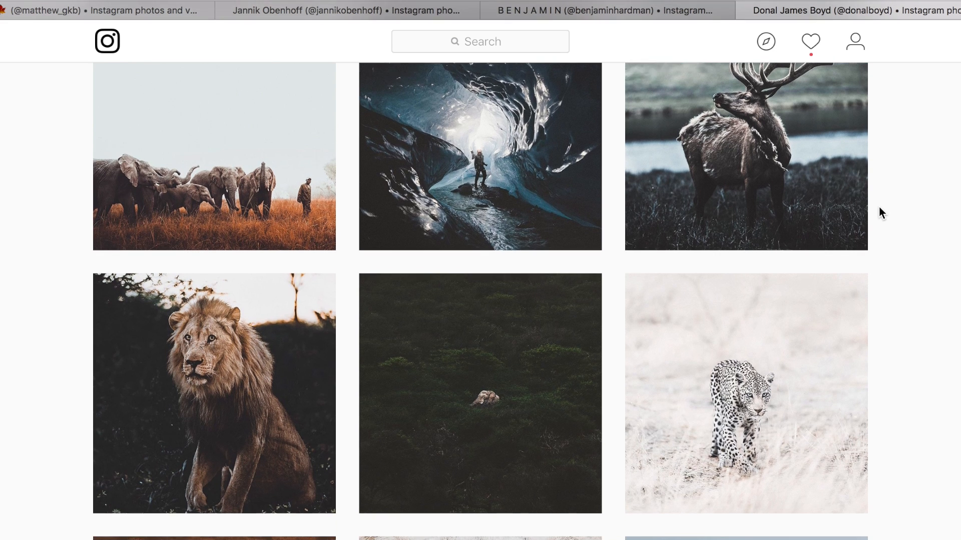
scroll(879, 207, "down", 4)
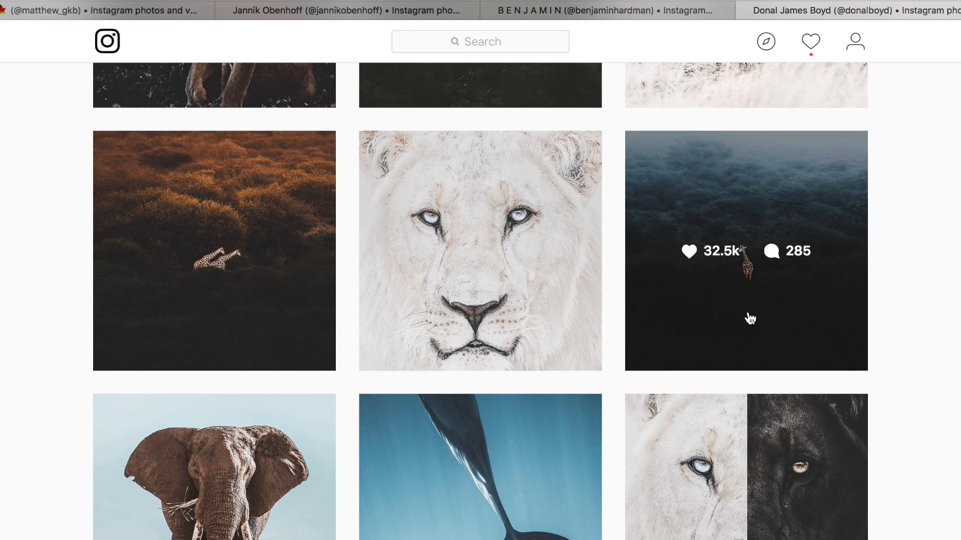
scroll(480, 301, "down", 4)
scroll(480, 300, "down", 3)
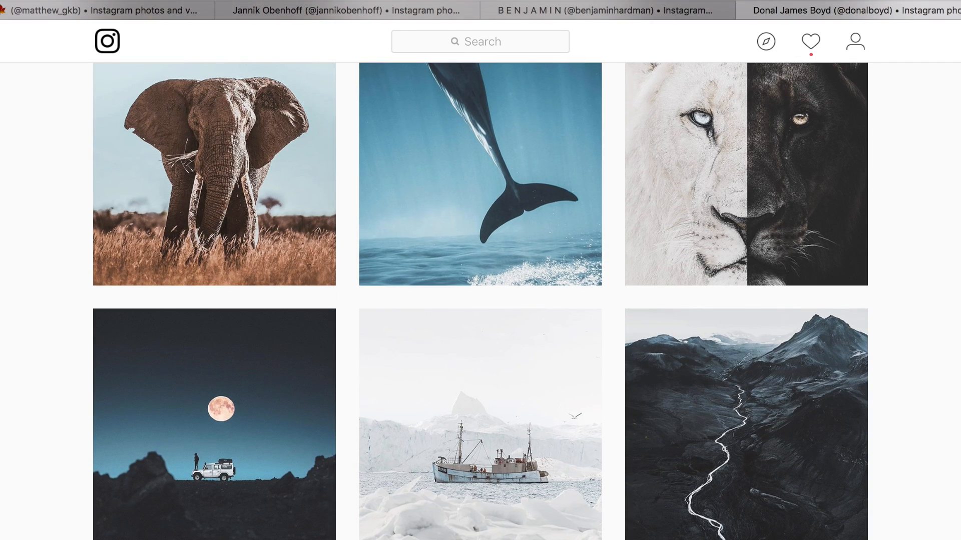
scroll(889, 420, "down", 7)
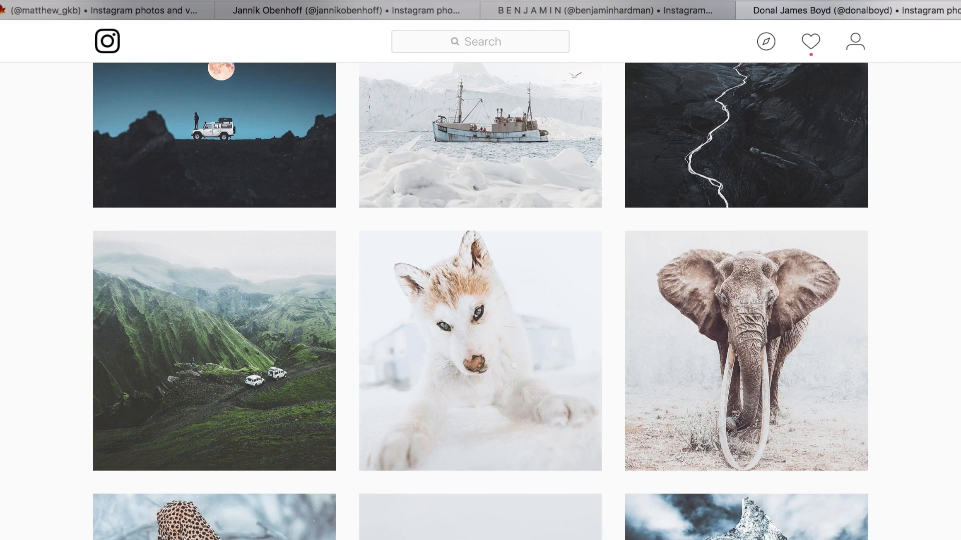
scroll(889, 418, "down", 7)
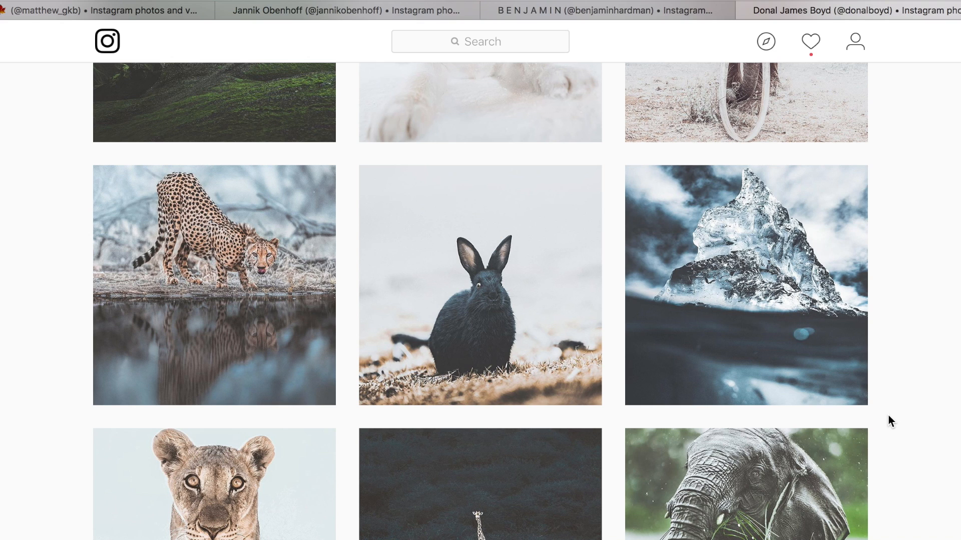
left_click(519, 375)
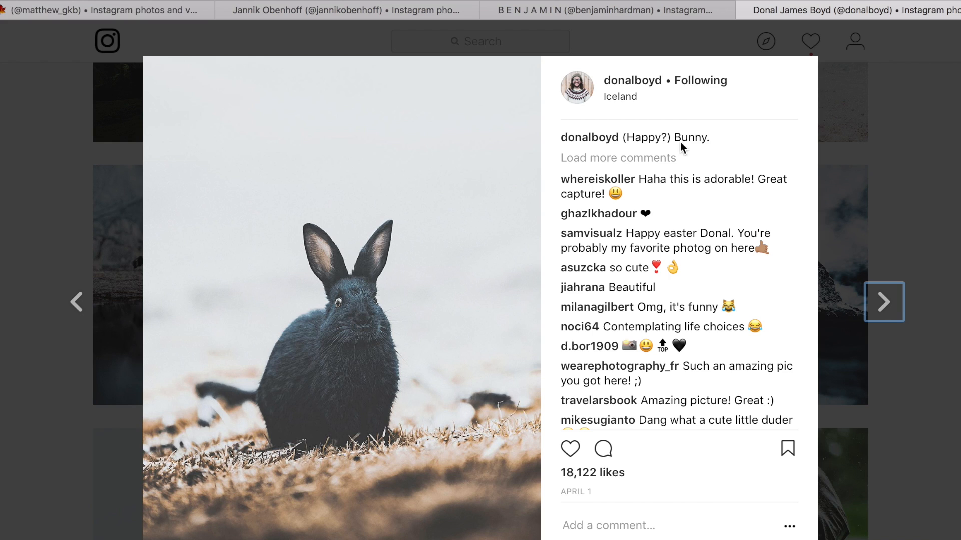
left_click(895, 211)
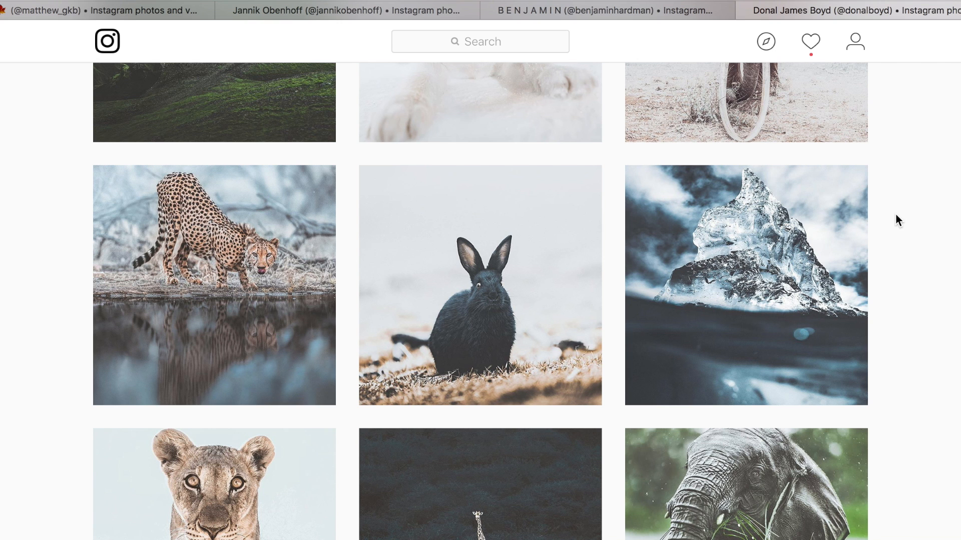
- Scroll back up to the elephant herd post and return to the photo in the Develop module
scroll(896, 213, "down", 5)
scroll(895, 215, "up", 15)
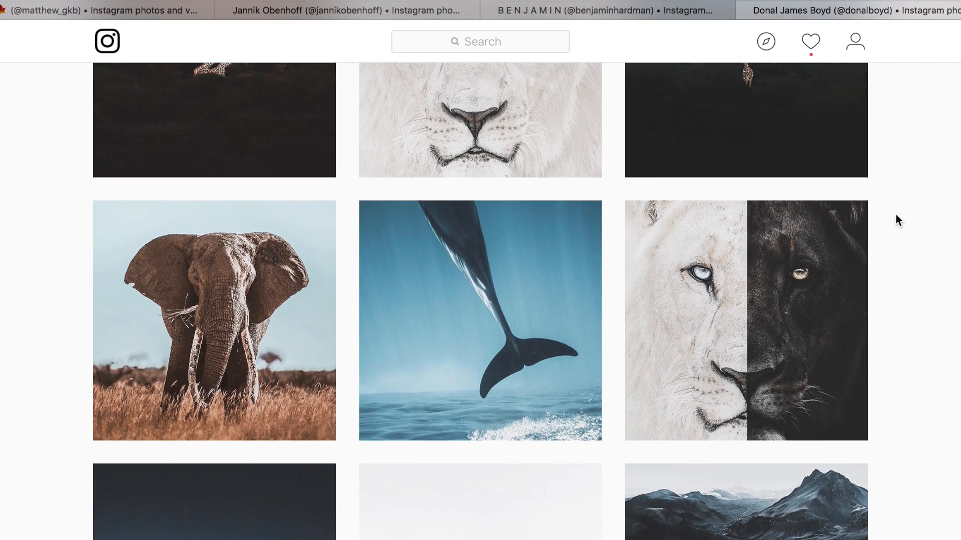
scroll(896, 215, "up", 5)
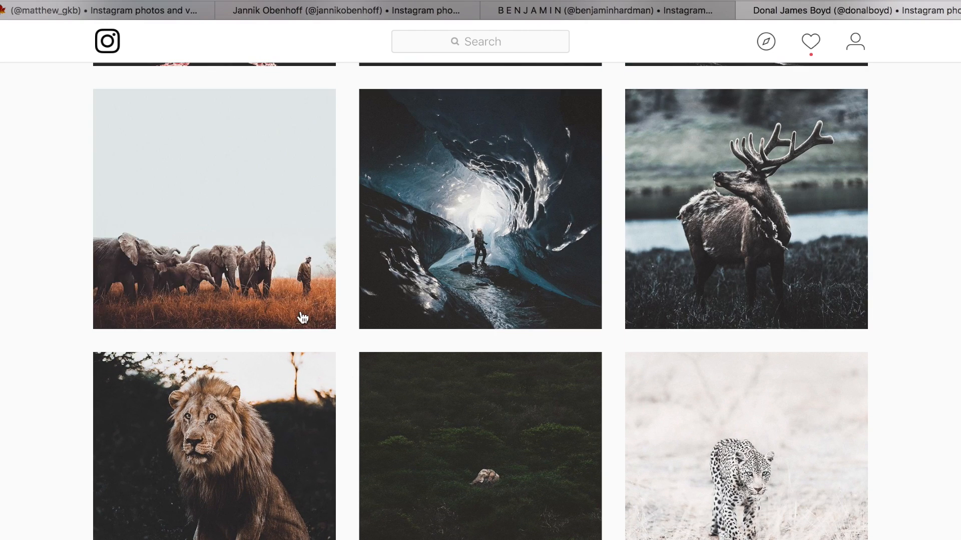
left_click(283, 144)
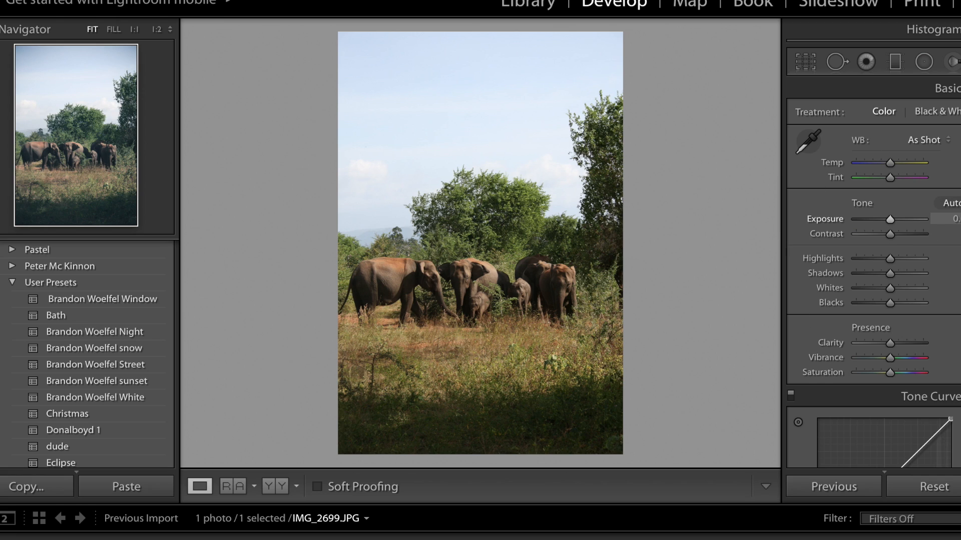
- Increase the Exposure by entering a small positive value in its field
left_click(955, 219)
key("BackSpace")
type("0.")
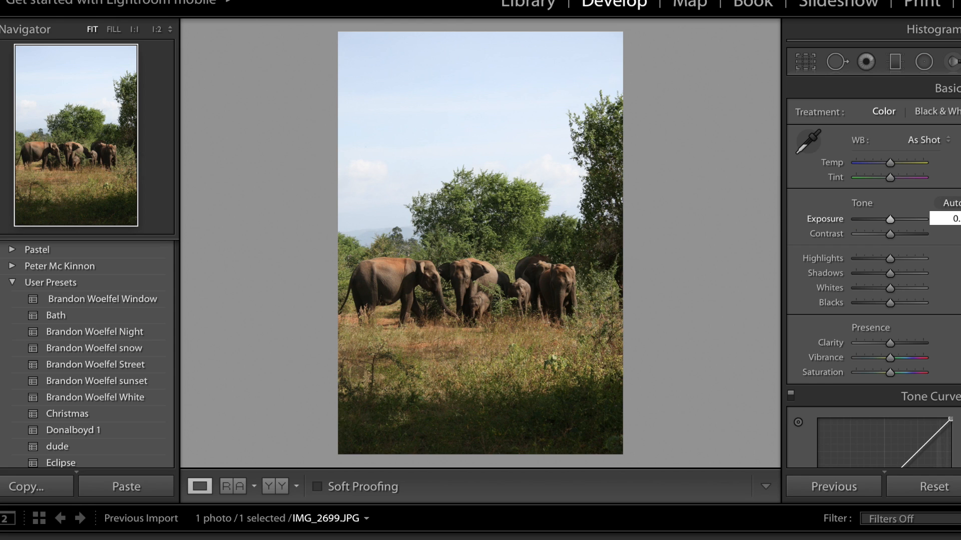
key("Return")
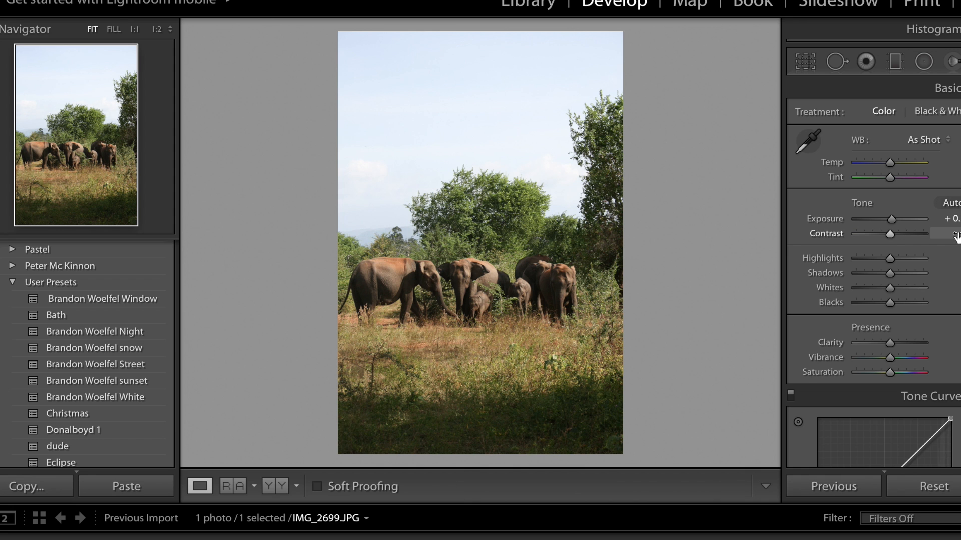
- Set the Contrast to -70
left_click(955, 236)
type("70")
key("Return")
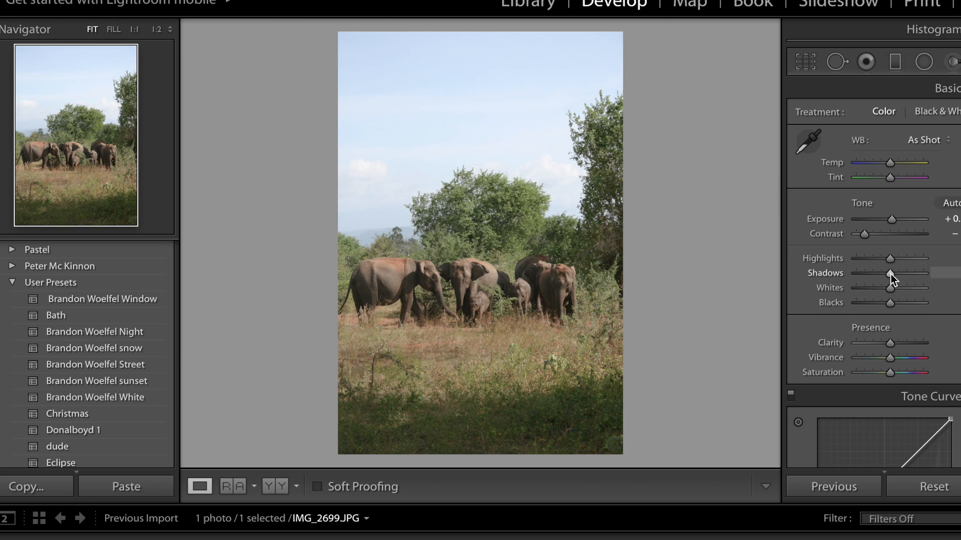
- Lower the Shadows, raise the Whites and lower the Blacks with their sliders
left_click_drag(885, 274, 880, 273)
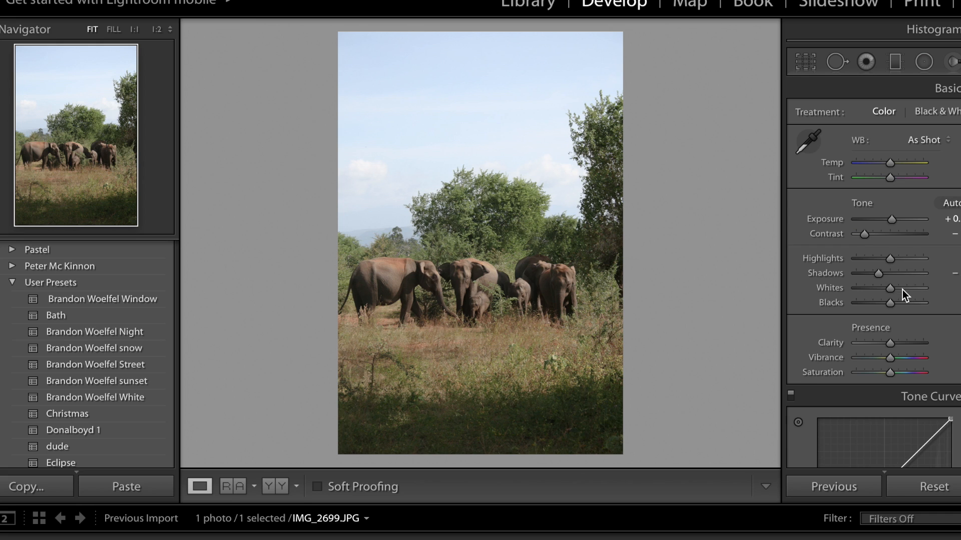
left_click_drag(893, 288, 911, 289)
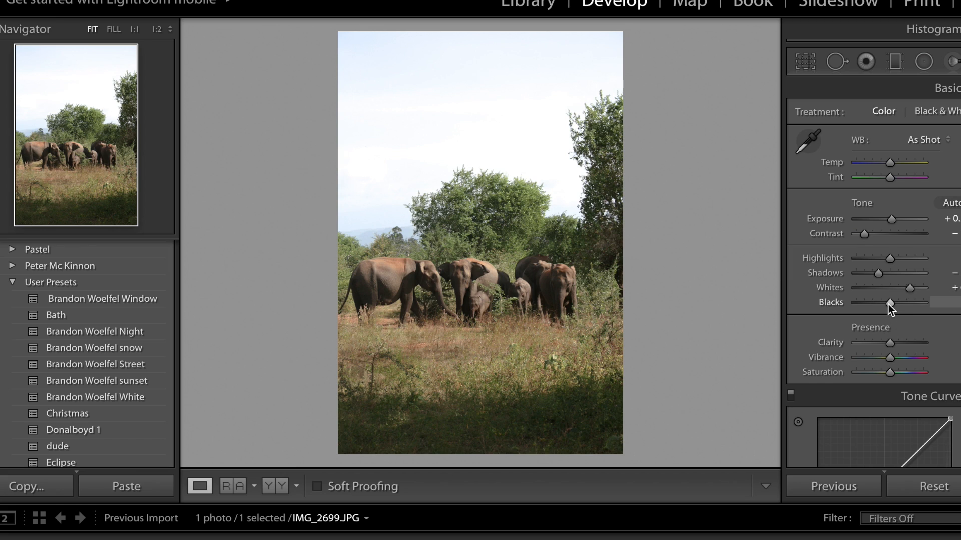
left_click_drag(886, 303, 878, 304)
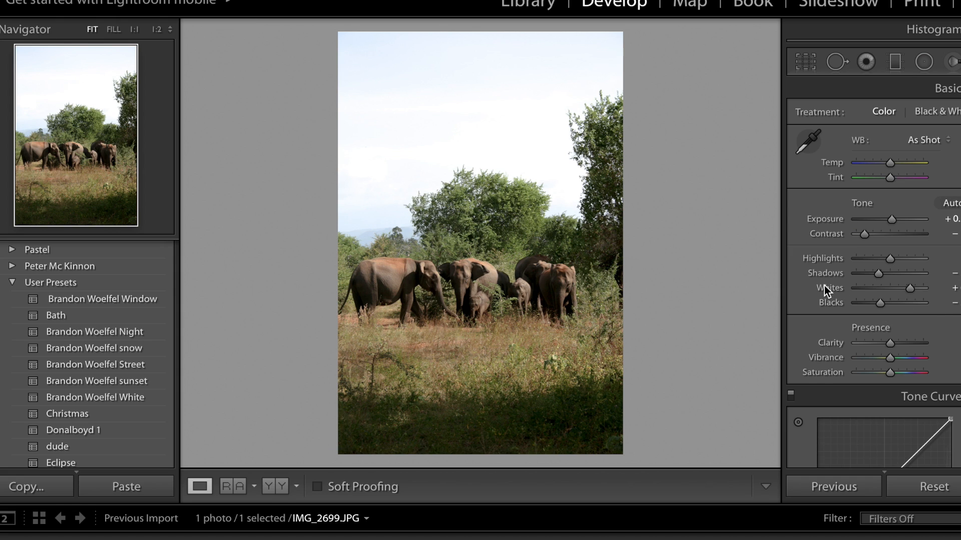
- Toggle between the before and after views to compare the edit with the original
key("backslash")
key("backslash")
key("backslash")
key("backslash")
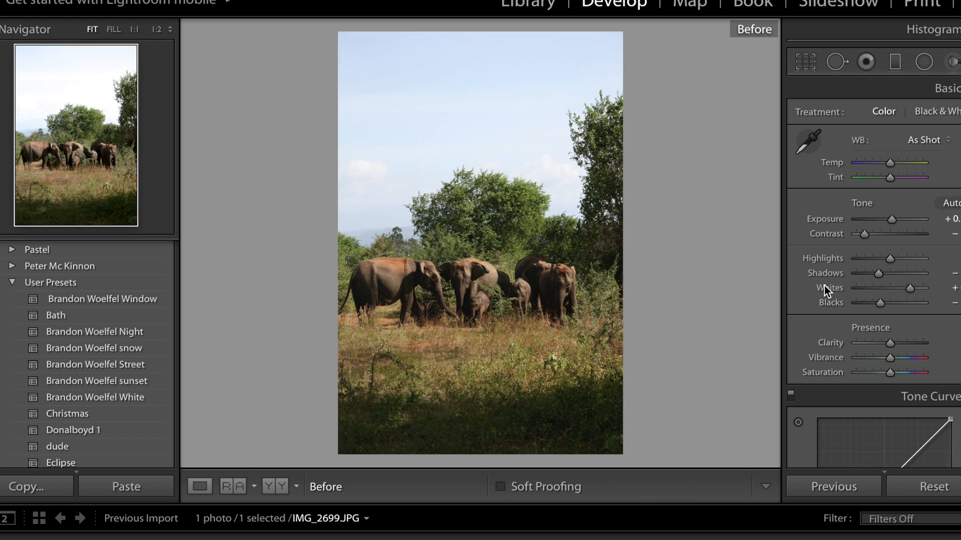
key("backslash")
key("backslash")
key("backslash")
key("backslash")
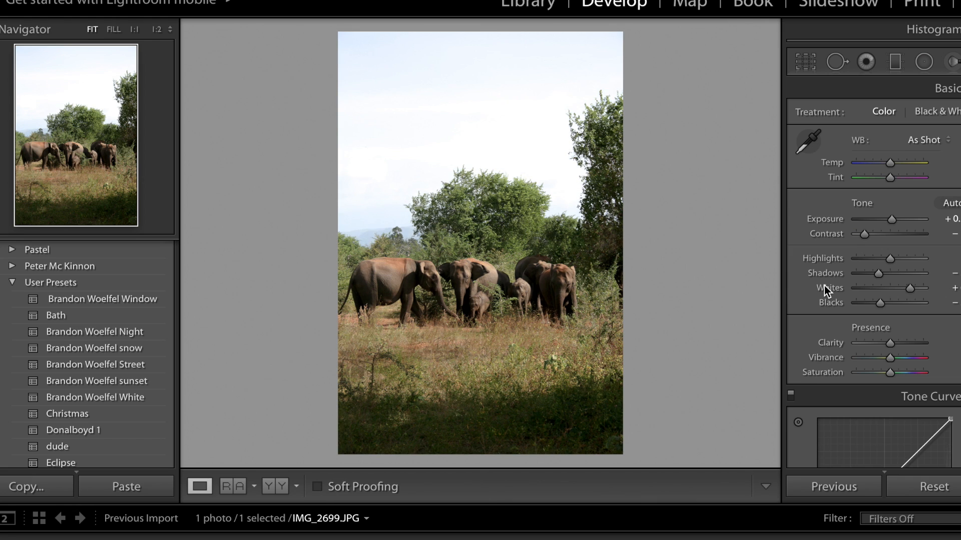
key("backslash")
key("backslash")
- Raise the Clarity by entering a positive value in its field
scroll(826, 265, "down", 5)
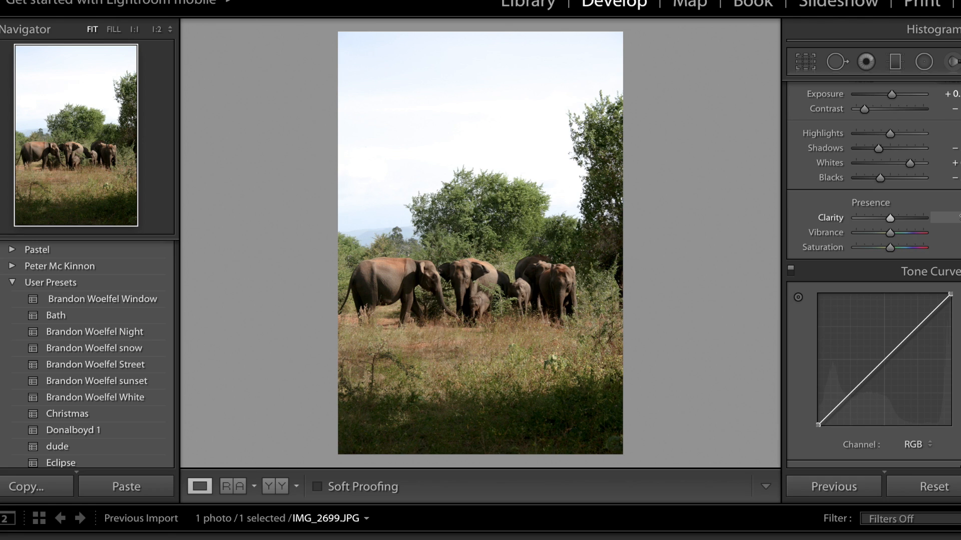
left_click(959, 217)
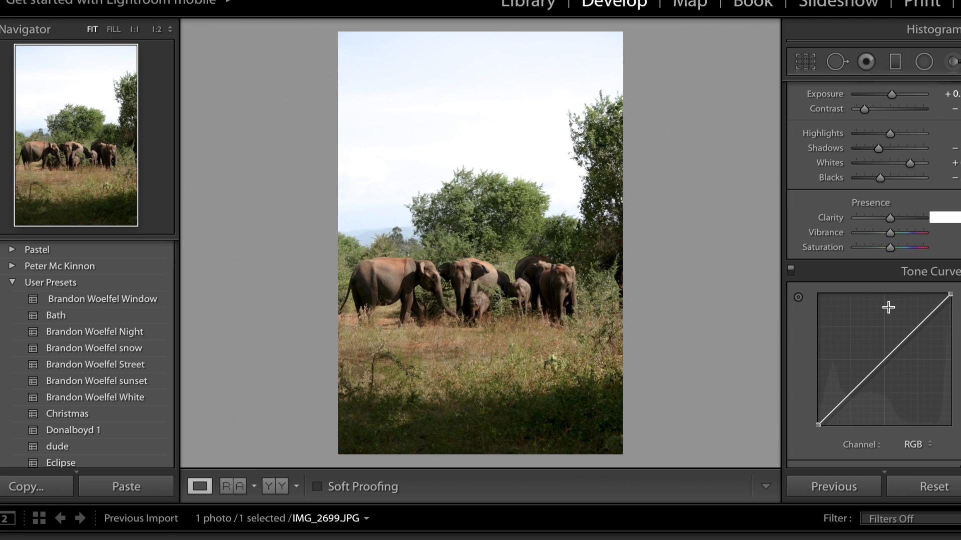
key("Return")
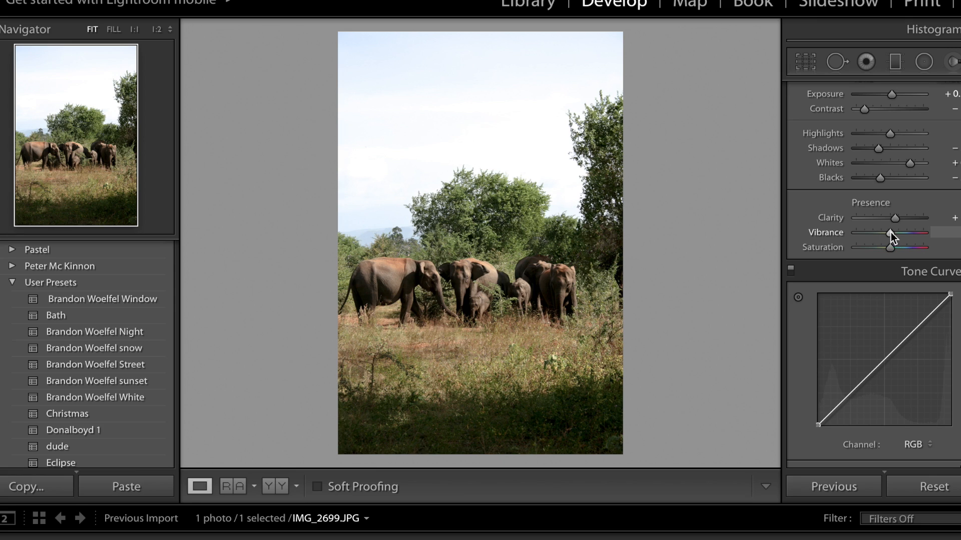
- Set both Vibrance and Saturation to -6
left_click(957, 232)
type("-6")
key("Tab")
type("-6")
key("Return")
- Toggle the before and after views repeatedly to compare the edit with the original photo
key("backslash")
key("backslash")
key("backslash")
key("backslash")
key("backslash")
key("backslash")
- Build a faded S-curve on the RGB tone curve by adding three points, lifting the black point and raising the upper point, then toggle the curve to compare
scroll(838, 287, "down", 5)
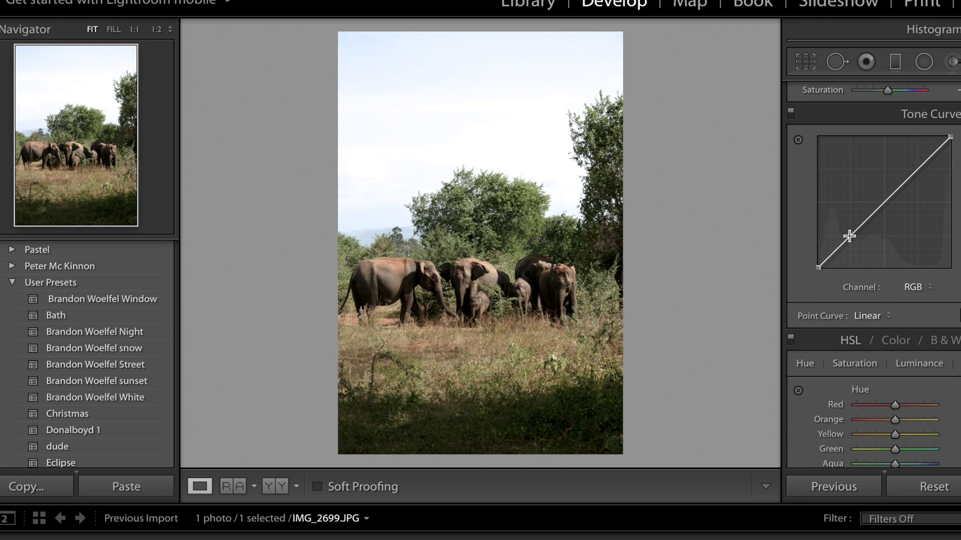
left_click(850, 235)
left_click(883, 204)
left_click(918, 170)
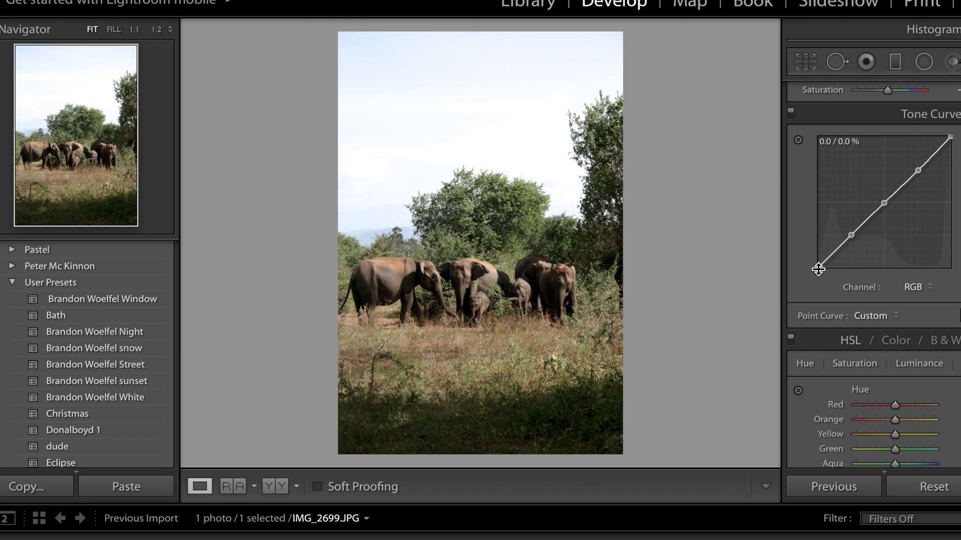
mouse_move(818, 269)
left_mouse_down()
mouse_move(827, 275)
mouse_move(810, 271)
left_mouse_up()
left_click_drag(818, 268, 853, 235)
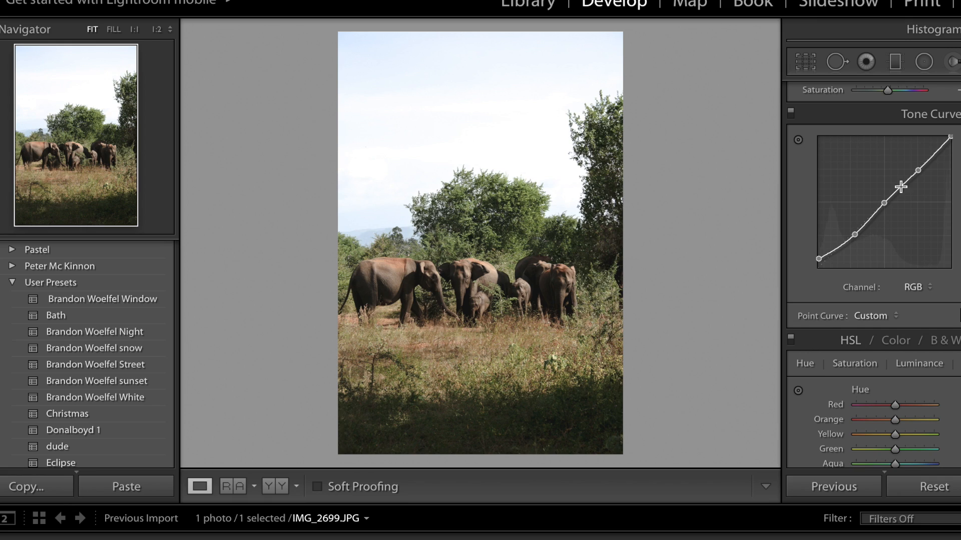
left_click_drag(917, 171, 915, 165)
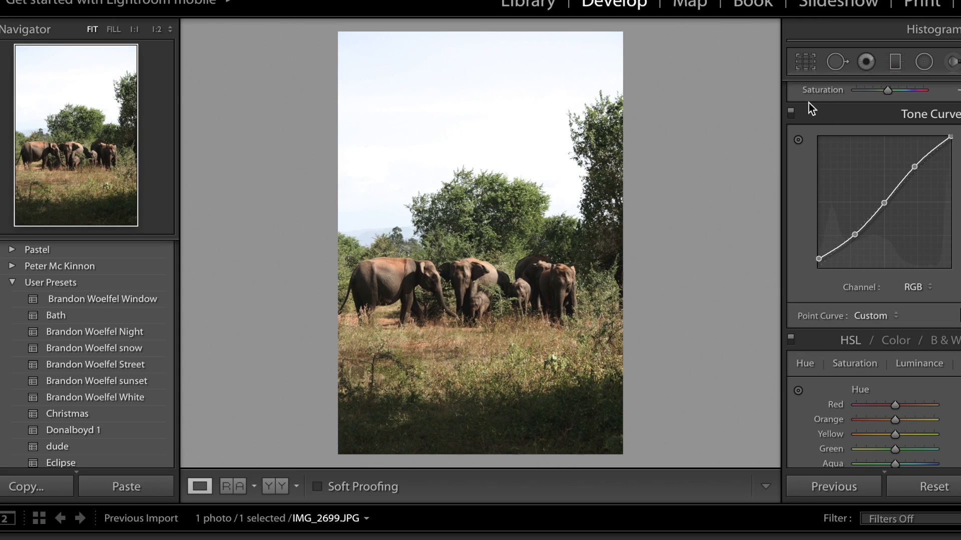
left_click(791, 113)
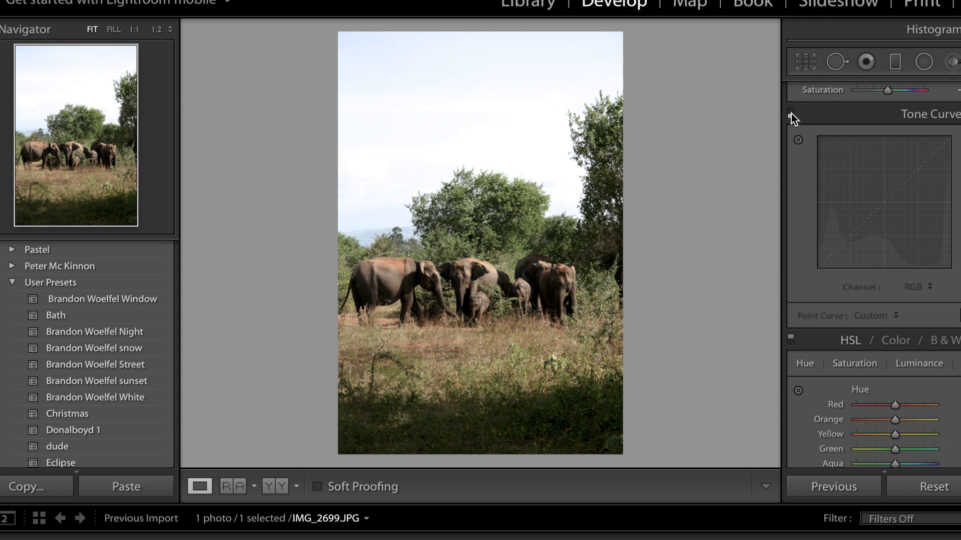
left_click(791, 113)
- Shift the Yellow and Green hues slightly lower in the HSL Hue sliders
scroll(934, 193, "down", 2)
scroll(935, 193, "down", 4)
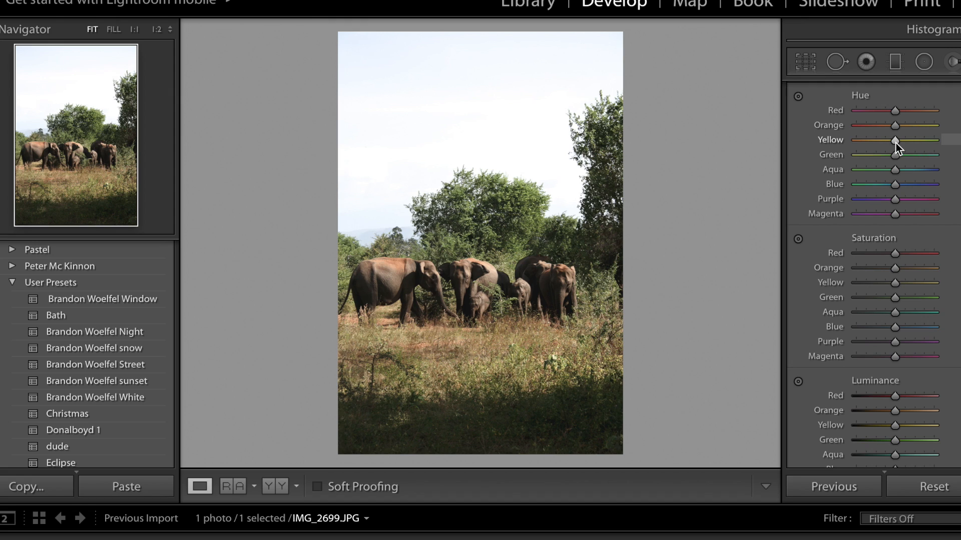
left_click_drag(895, 142, 878, 143)
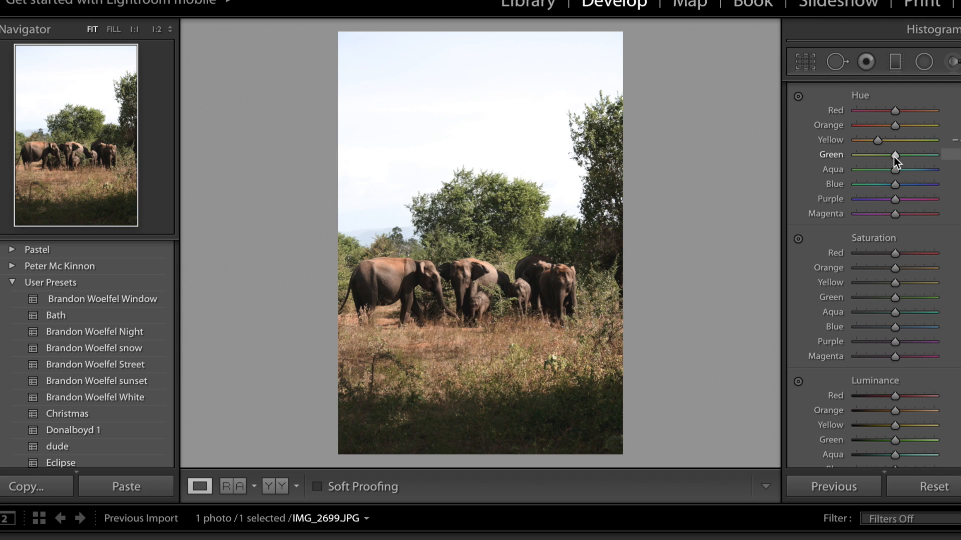
left_click_drag(894, 157, 889, 157)
left_click_drag(883, 157, 883, 158)
- Compare the photo with Donal Boyd's elephant reference post and toggle the before and after views
key("super+Tab")
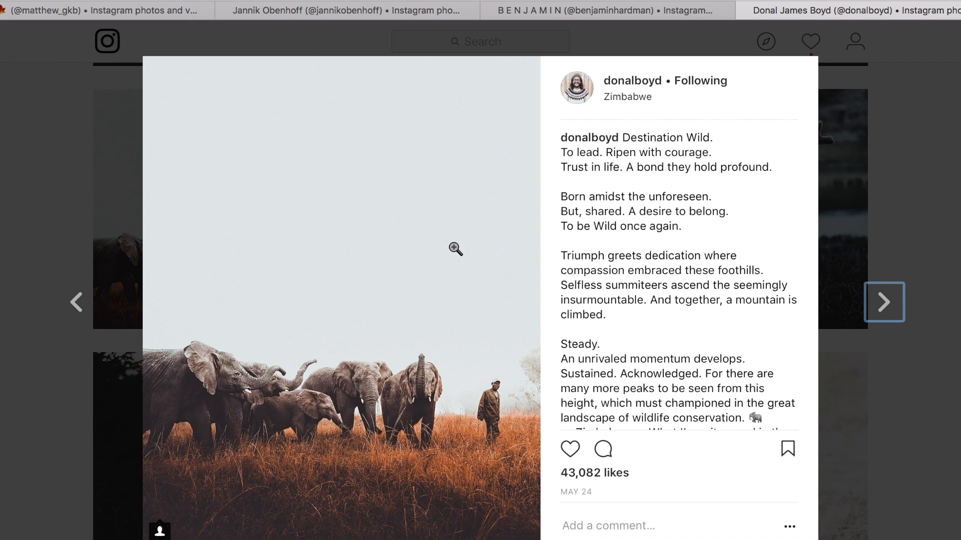
key("super+Tab")
key("backslash")
key("backslash")
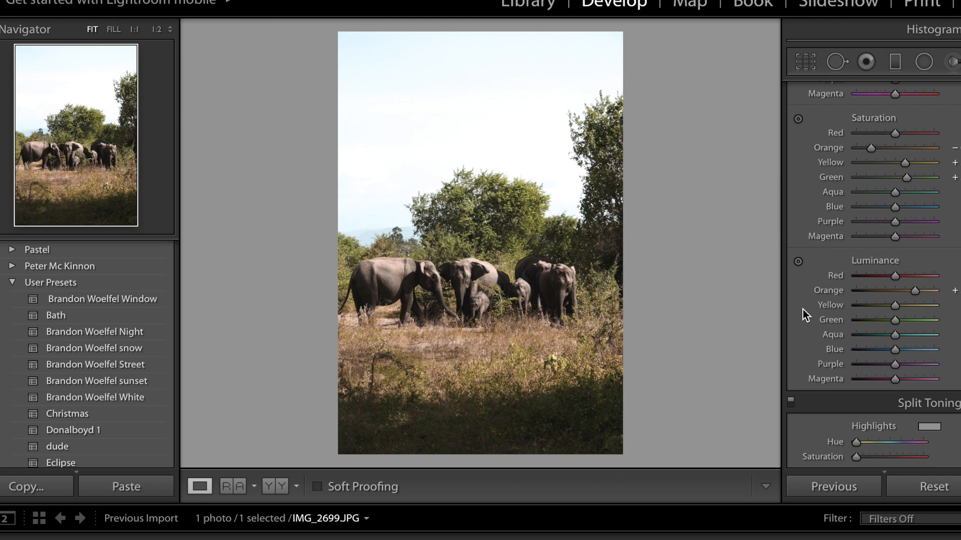
- Lower the Yellow luminance and raise the Green luminance in HSL
left_click(872, 305)
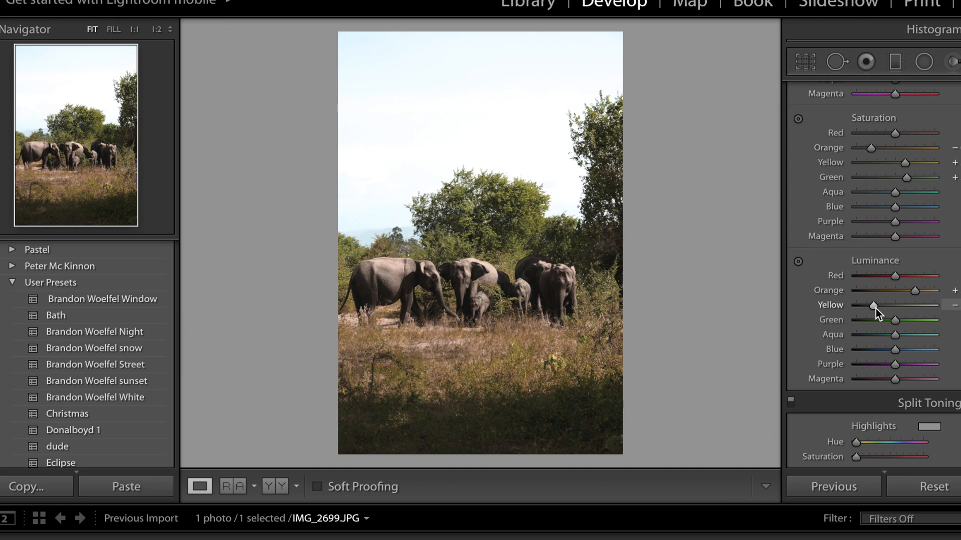
left_click(911, 320)
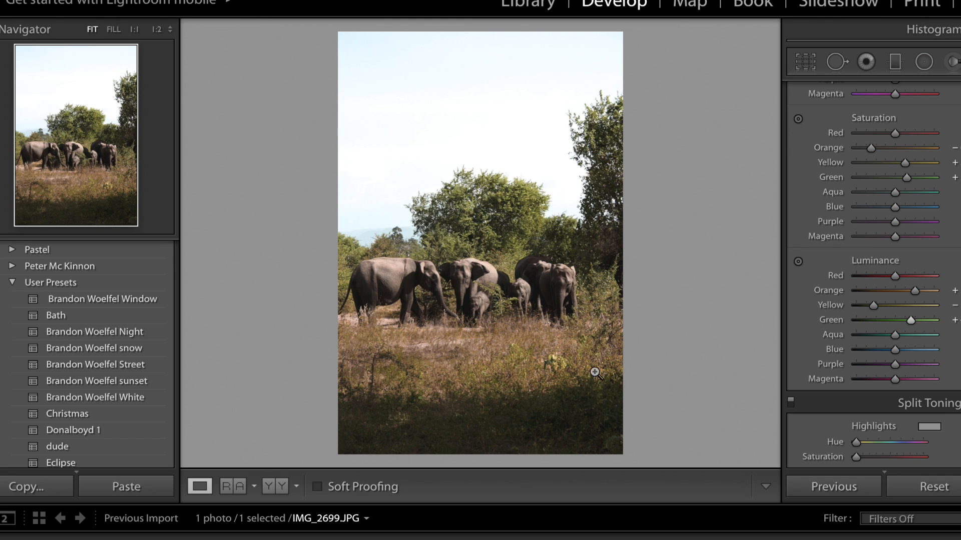
scroll(895, 300, "down", 5)
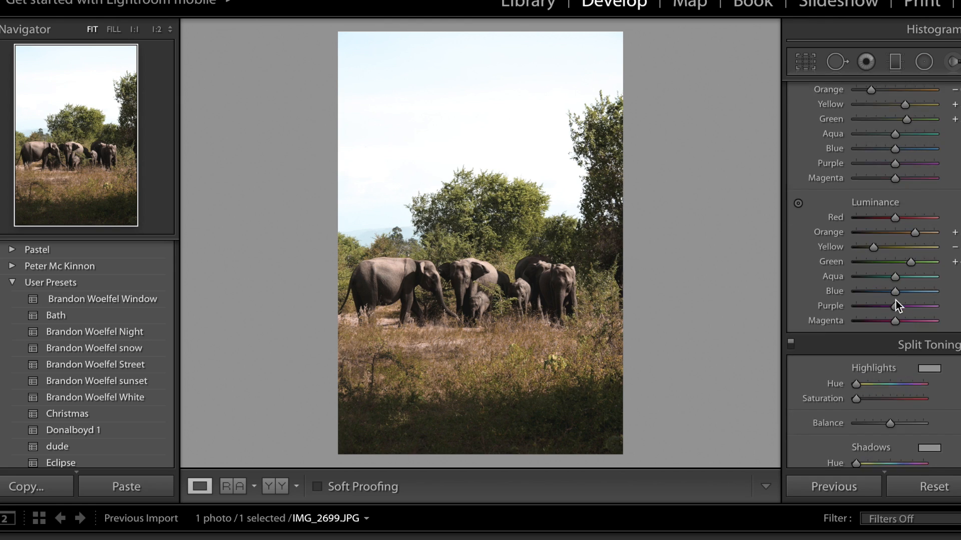
scroll(896, 300, "down", 1)
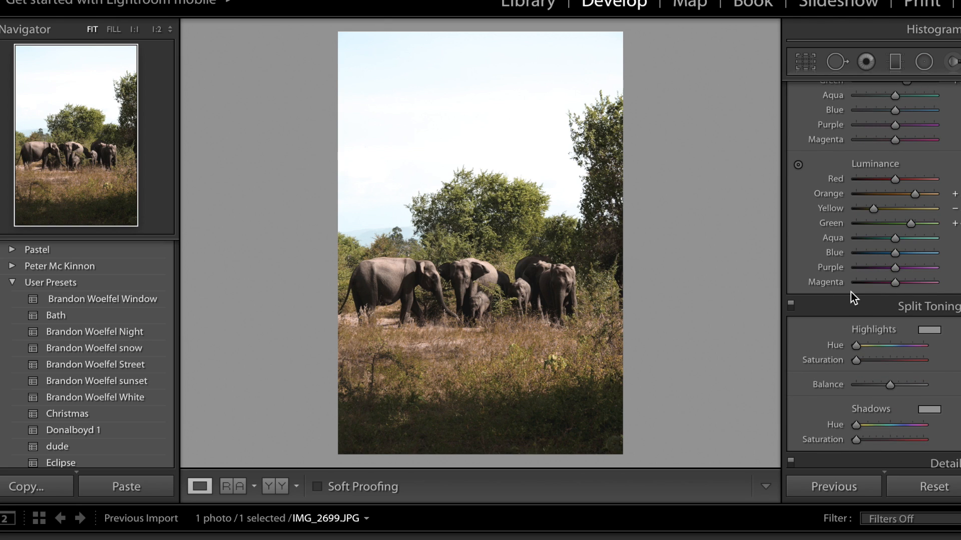
scroll(866, 360, "down", 5)
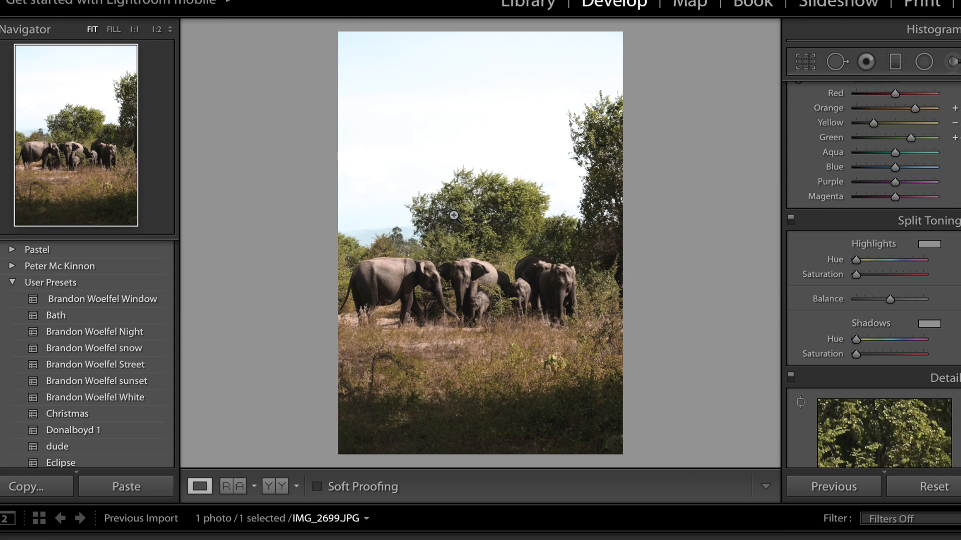
- Raise the Split Toning shadows hue and saturation slightly and toggle the panel to compare
left_click_drag(882, 353, 861, 340)
left_click(862, 354)
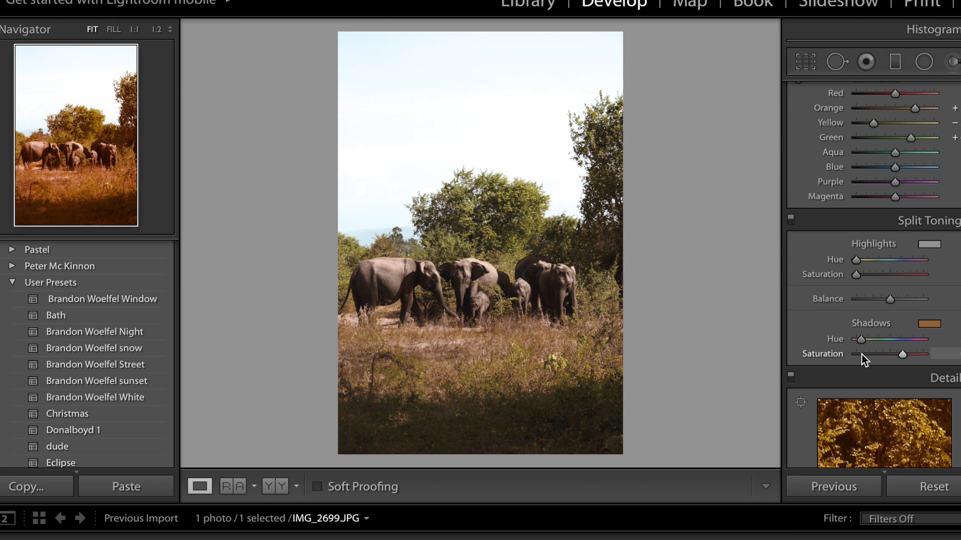
left_click(791, 219)
left_click(791, 220)
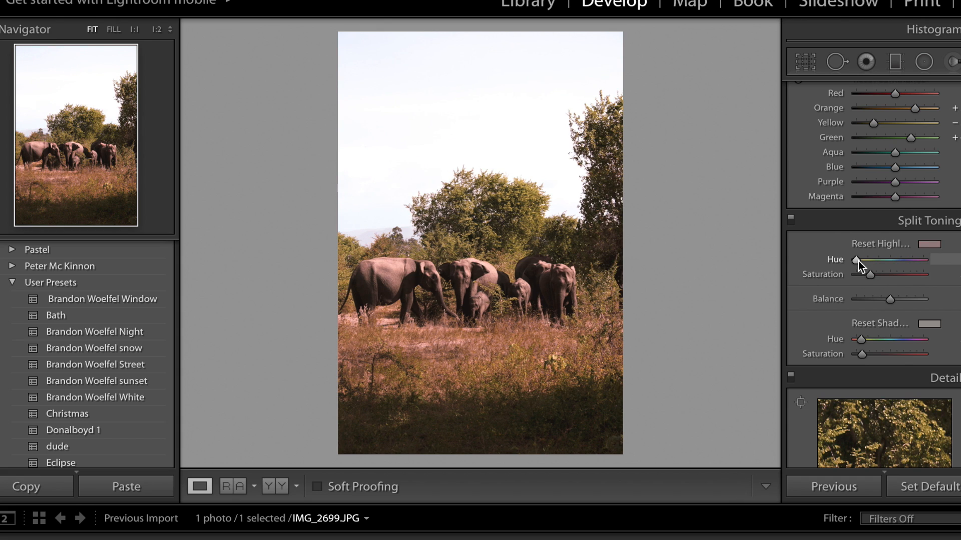
- Set a warm yellow Split Toning highlight hue with low saturation, then toggle the panel to compare
left_click(857, 260, "alt")
left_click_drag(859, 260, 863, 259)
left_click(905, 275)
key("alt")
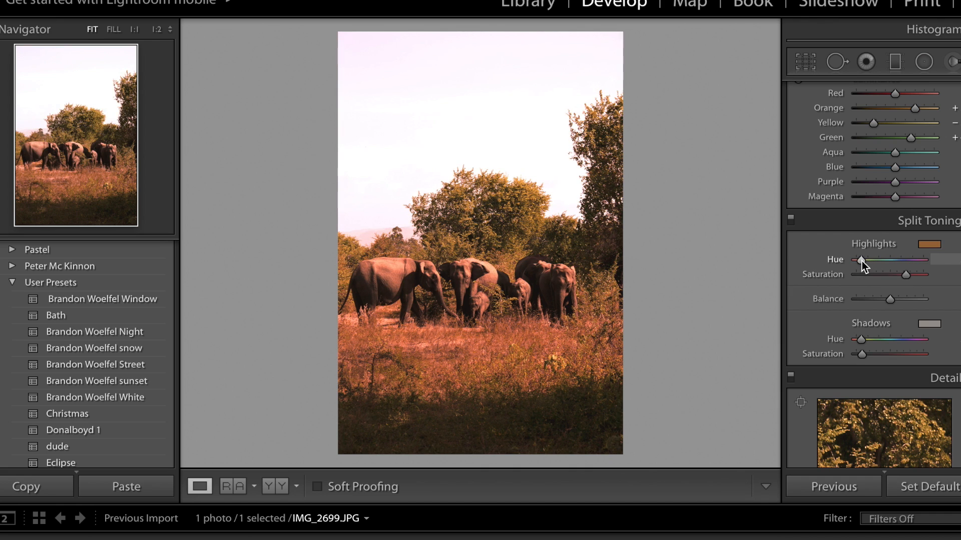
left_click_drag(862, 261, 862, 260)
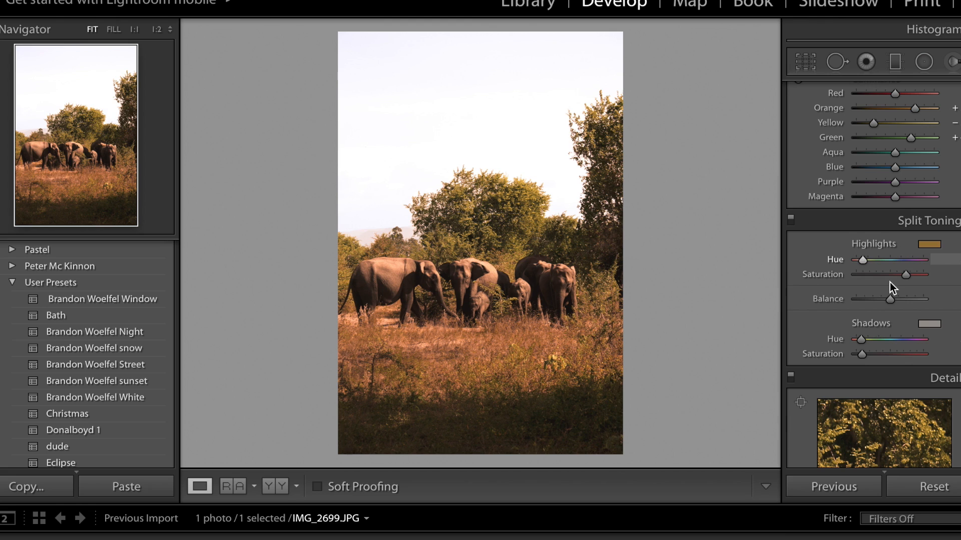
left_click(861, 275)
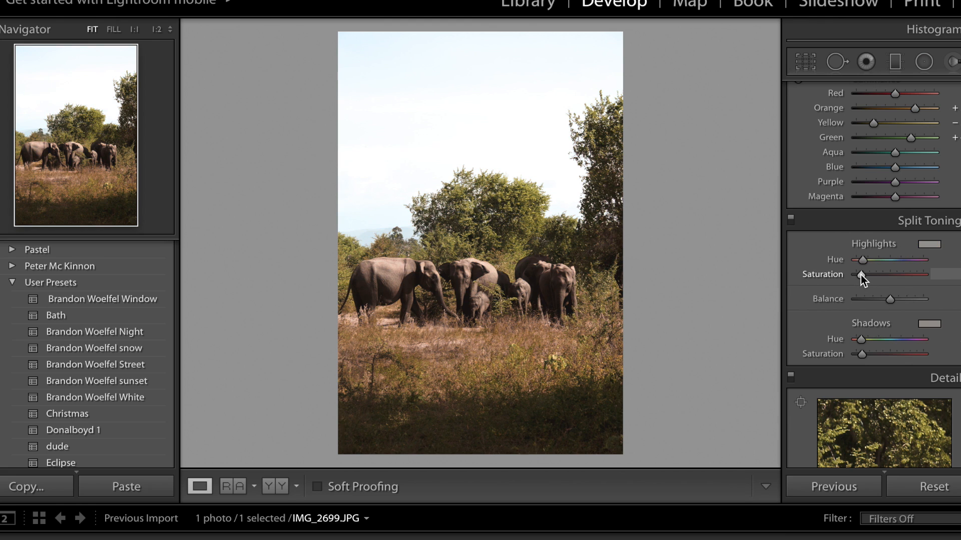
left_click(791, 219)
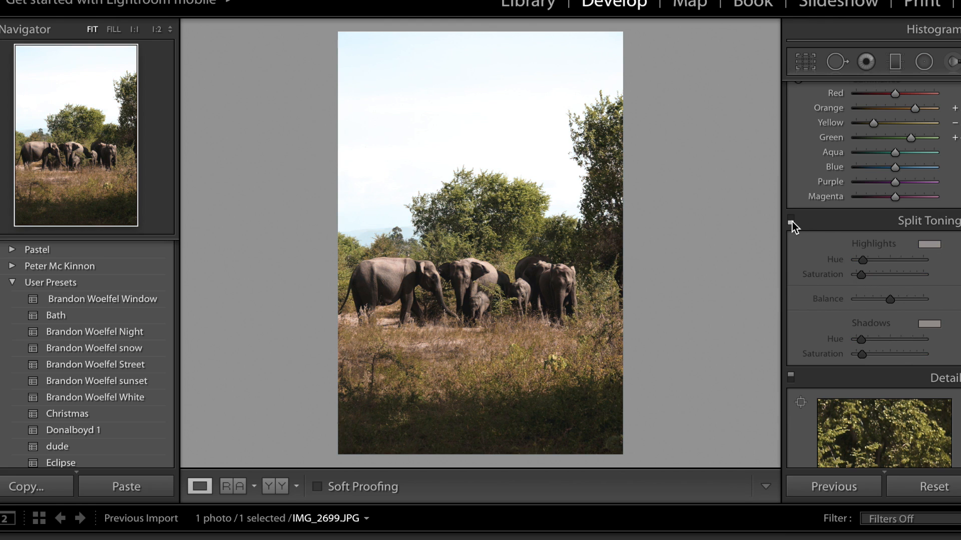
left_click(791, 221)
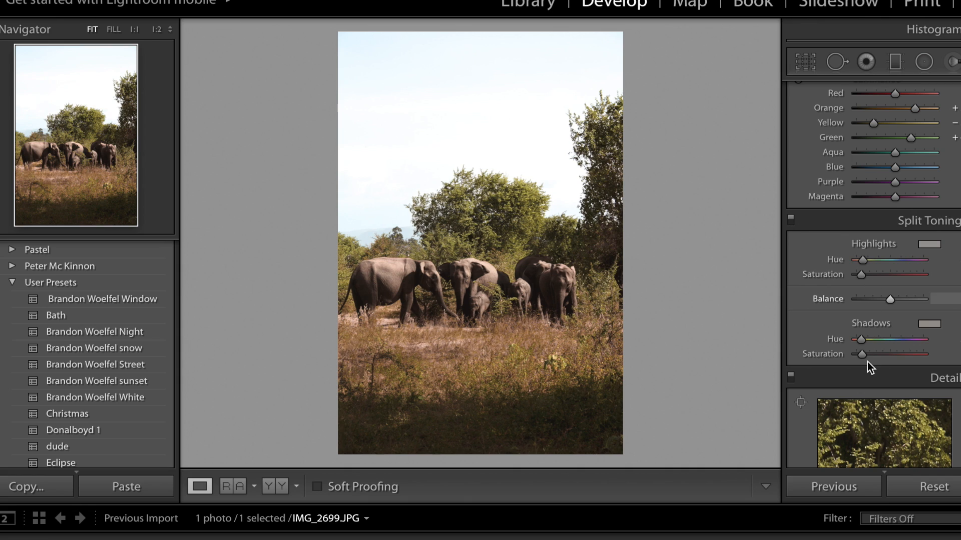
- Increase the Split Toning shadows saturation slightly and compare with the Instagram reference photo
left_click_drag(864, 354, 867, 354)
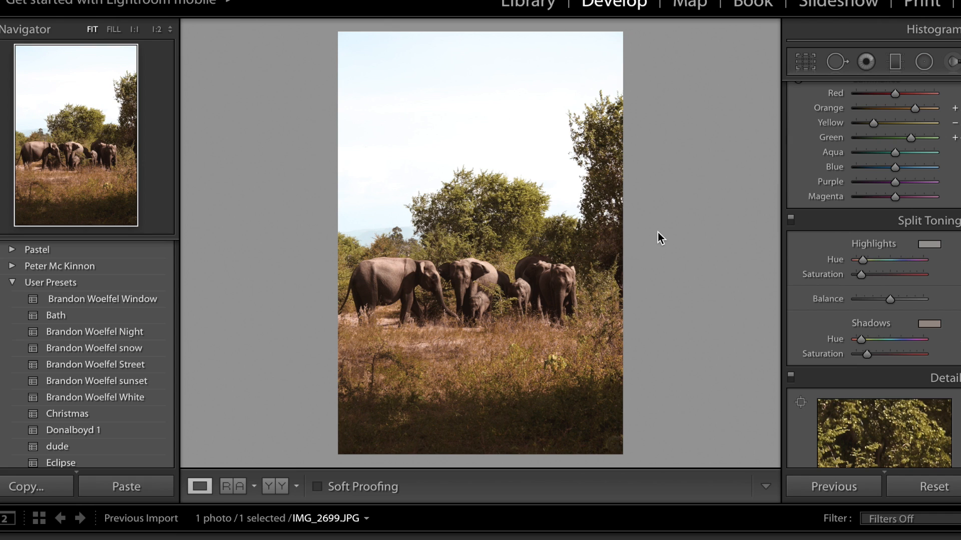
key("super+Tab")
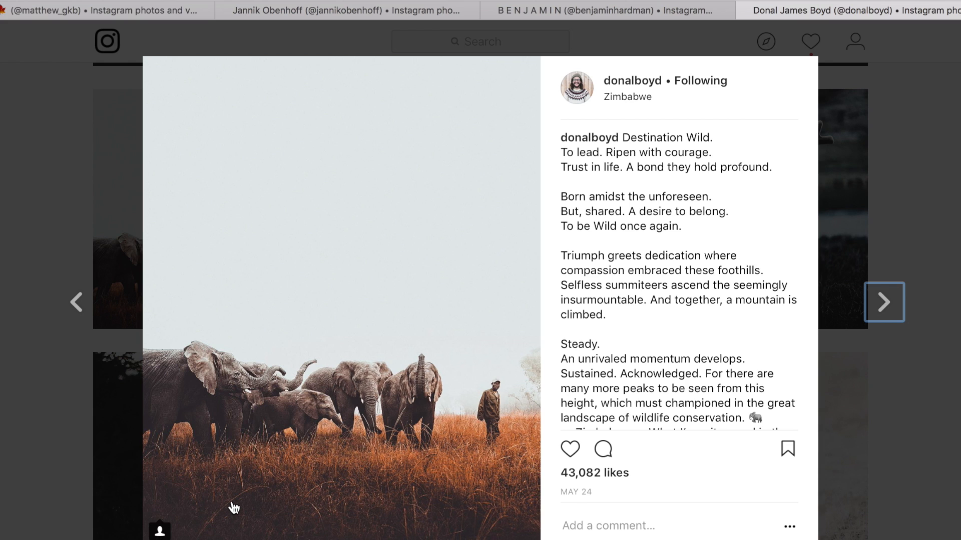
key("super+Tab")
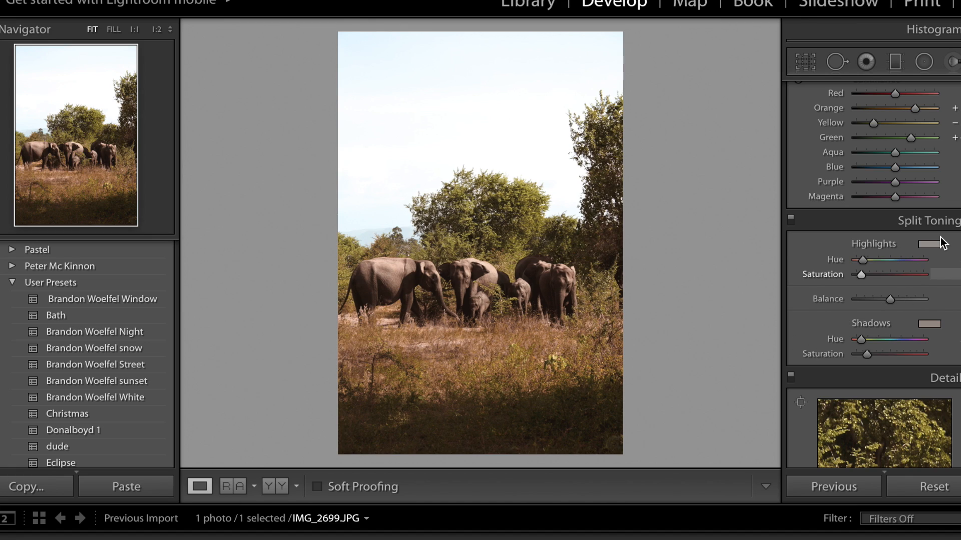
- Increase the Sharpening Amount in the Detail settings
scroll(942, 243, "down", 5)
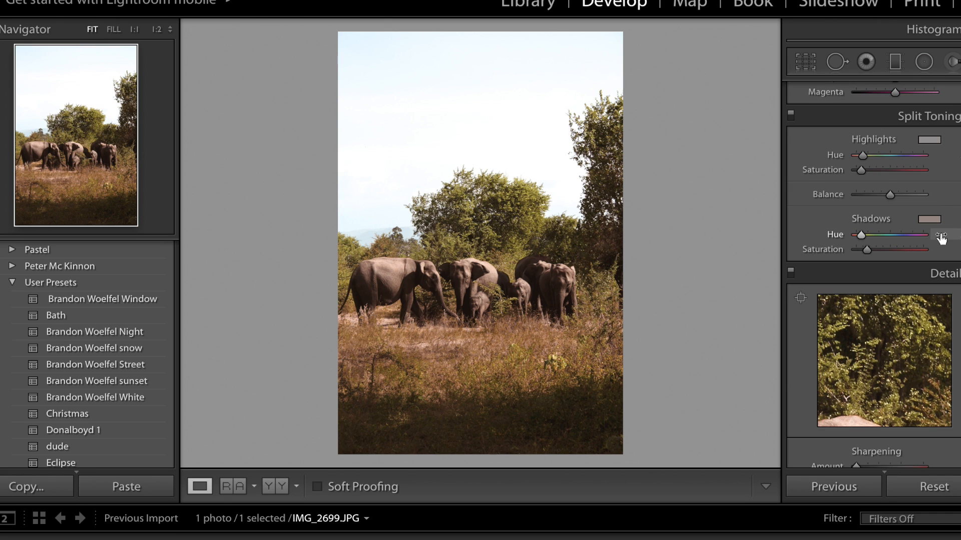
scroll(941, 238, "down", 10)
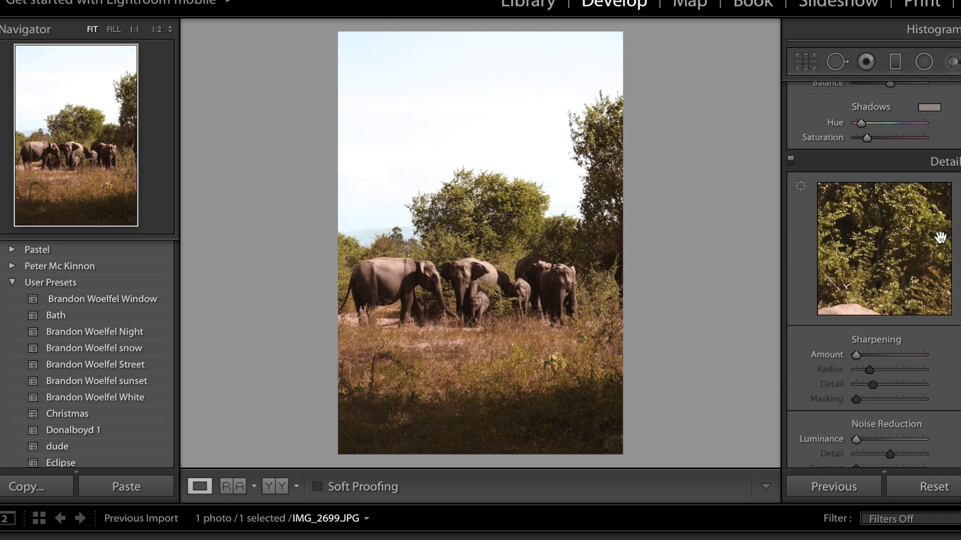
scroll(902, 233, "up", 3)
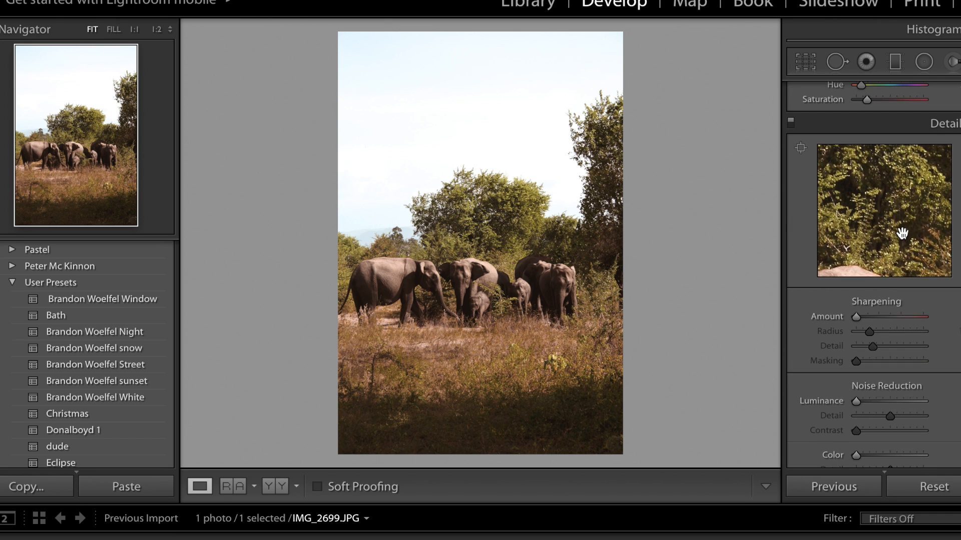
scroll(902, 233, "down", 1)
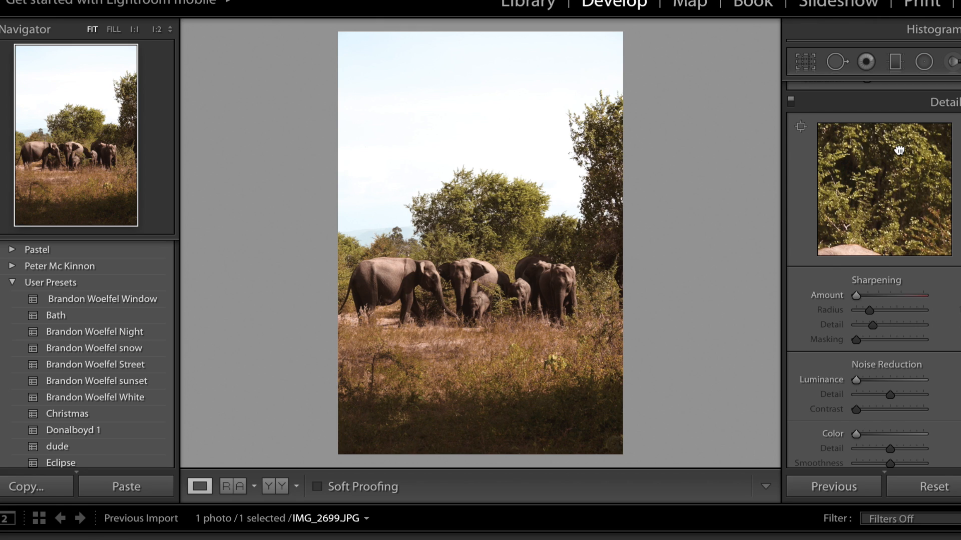
left_click(876, 296)
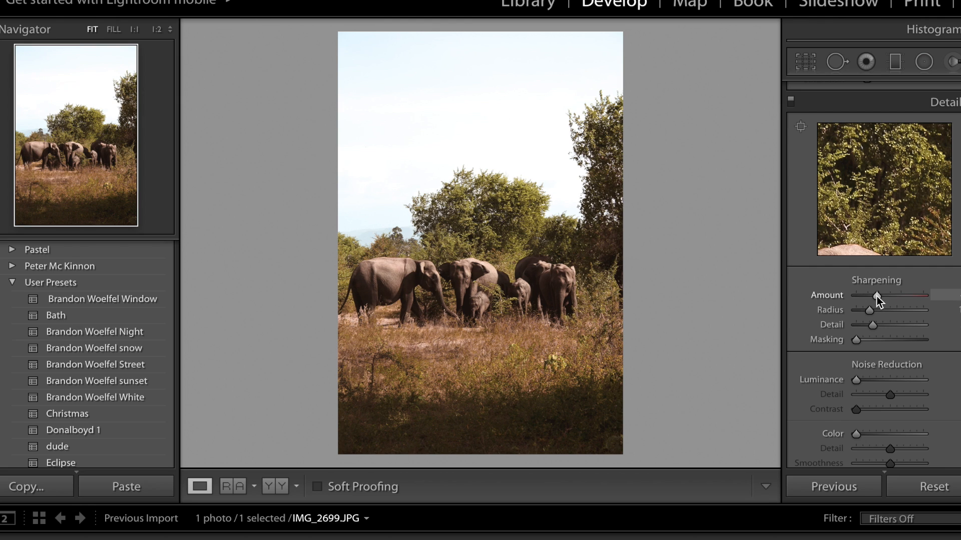
- Shift the Red Primary hue toward positive in Camera Calibration
scroll(869, 329, "down", 10)
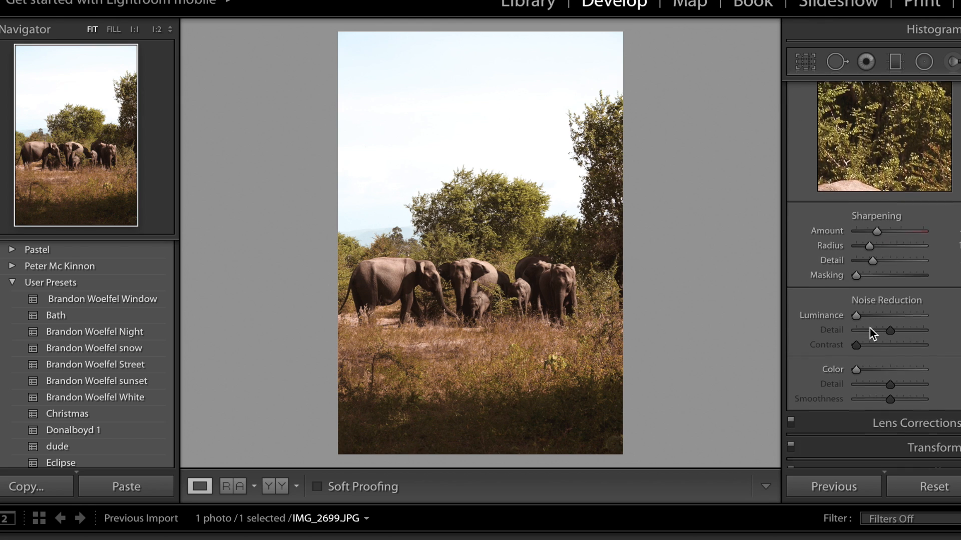
scroll(869, 328, "down", 15)
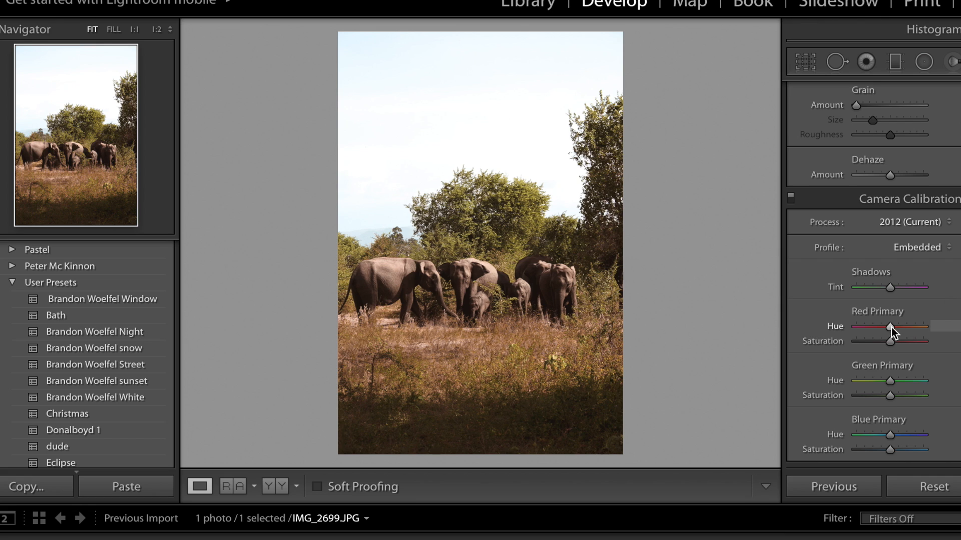
left_click_drag(892, 326, 909, 325)
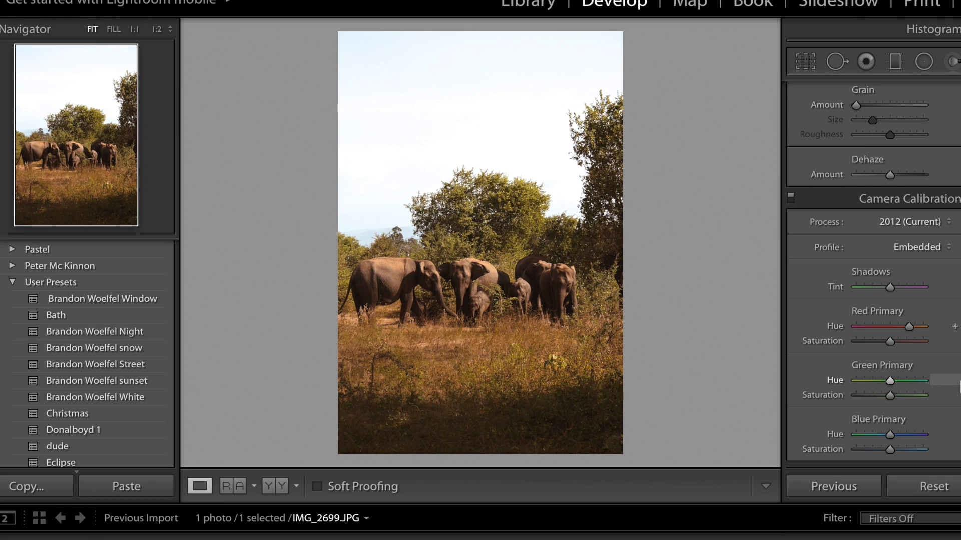
- Shift the Green Primary hue toward positive and the Blue Primary hue toward negative in Camera Calibration
left_click(902, 380)
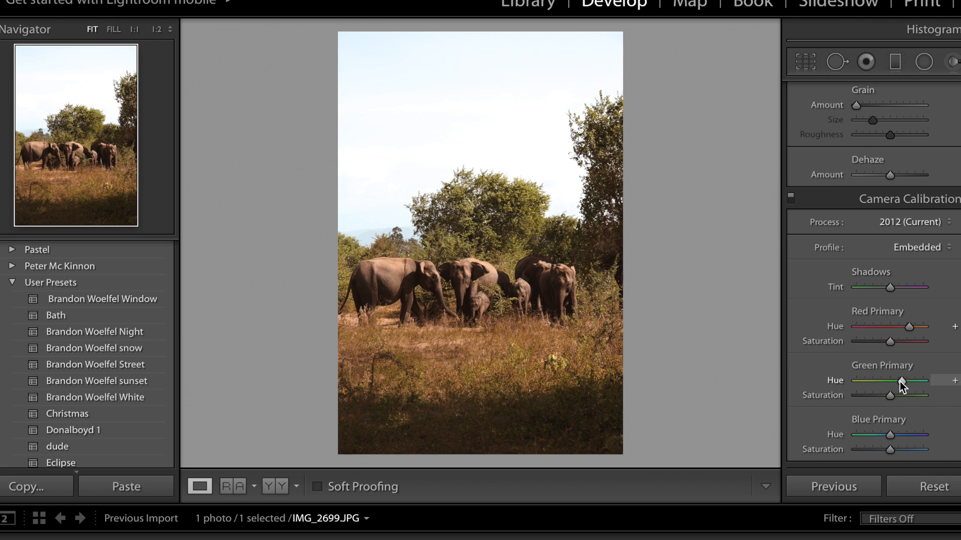
left_click_drag(902, 380, 913, 380)
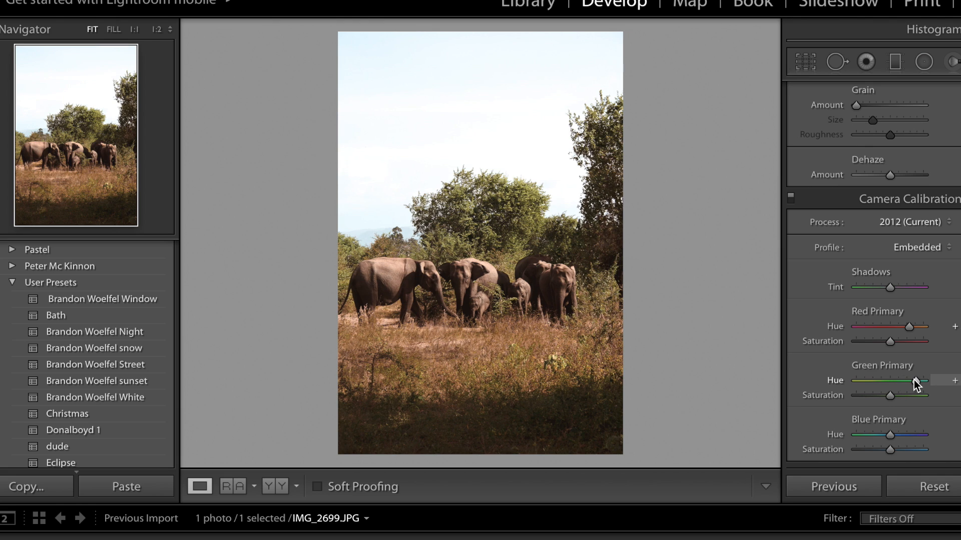
left_click(883, 443)
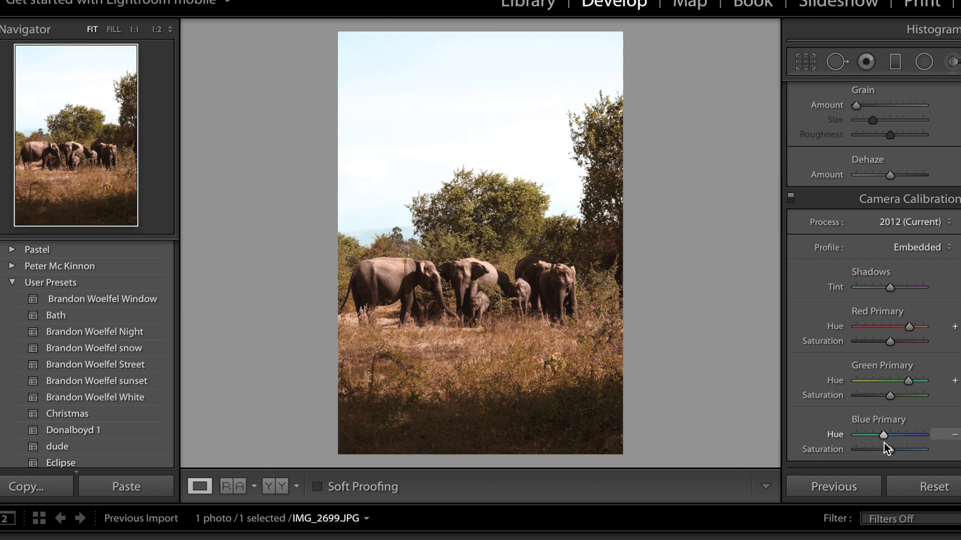
mouse_move(881, 440)
left_mouse_down()
mouse_move(872, 439)
mouse_move(881, 438)
left_mouse_up()
left_click_drag(879, 436, 876, 437)
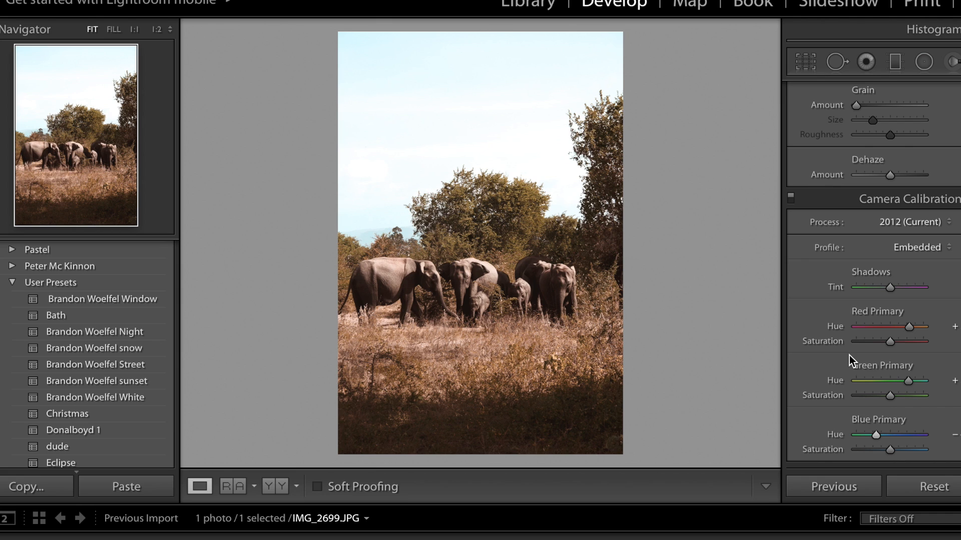
- Compare the edit before and after and against the Instagram reference photo
key("backslash")
key("backslash")
key("backslash")
key("backslash")
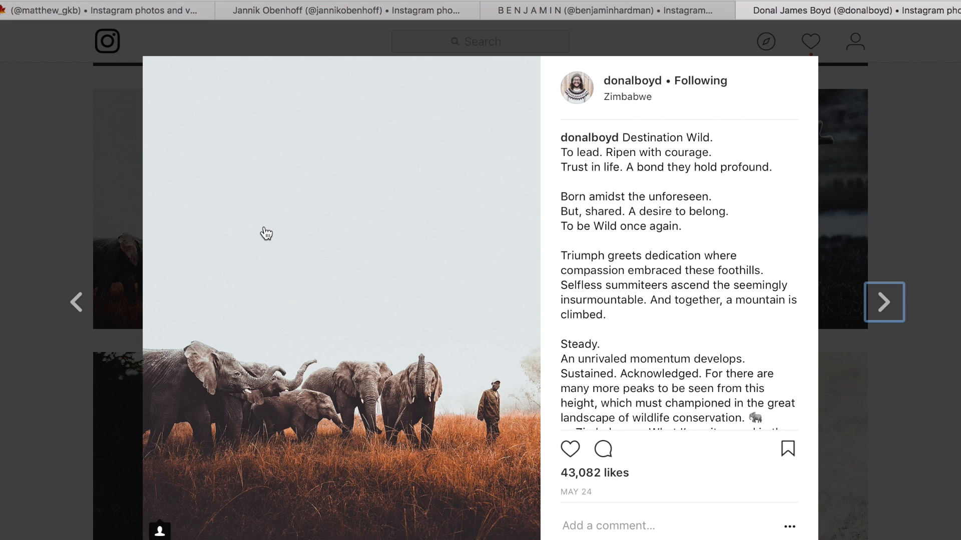
key("super+Tab")
key("super+Tab")
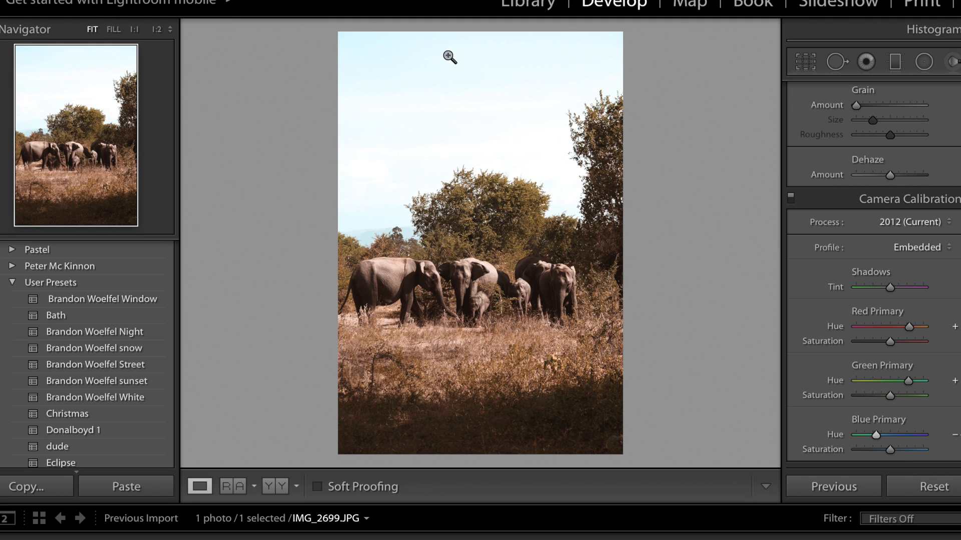
key("super+Tab")
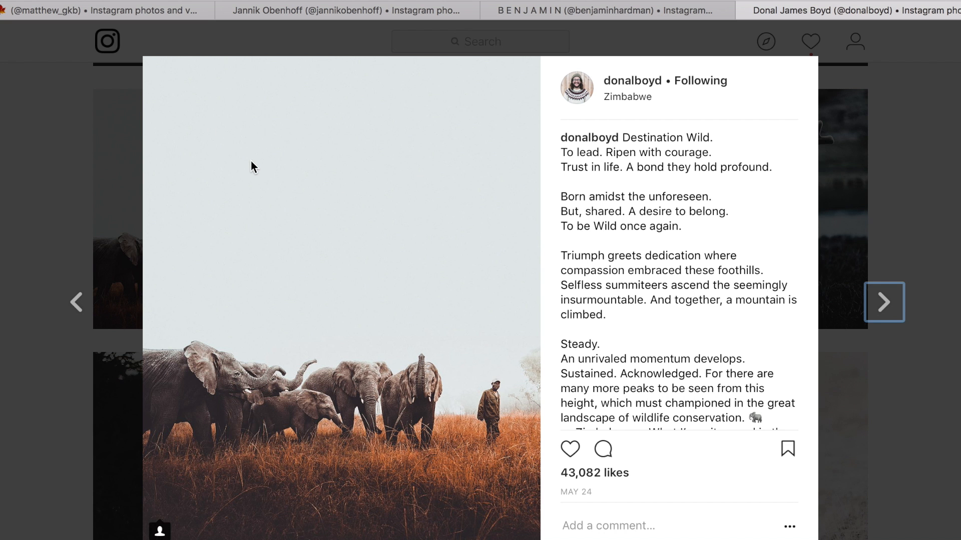
key("super+Tab")
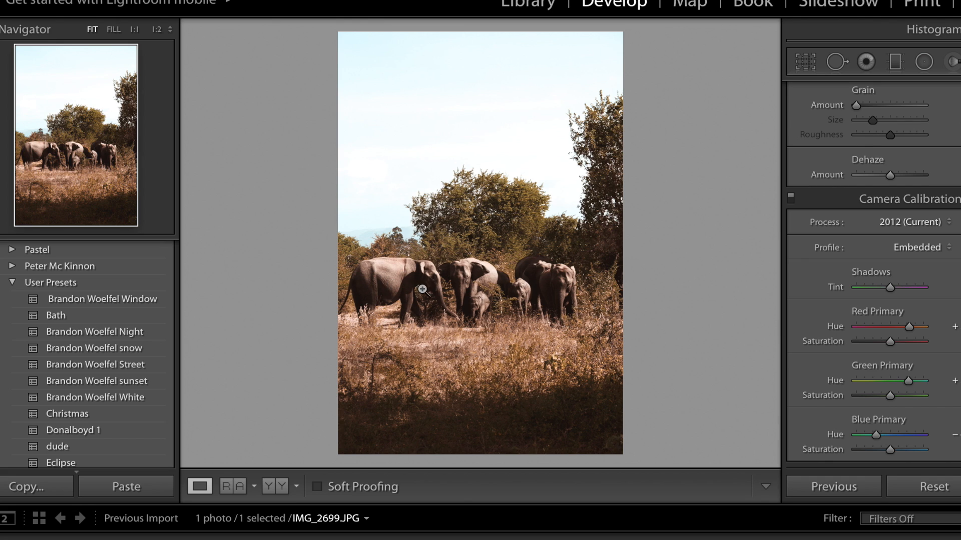
- Open the Adjustment Brush, reset its Exposure, and set its Saturation to -100 and Shadows to 100
scroll(893, 174, "up", 15)
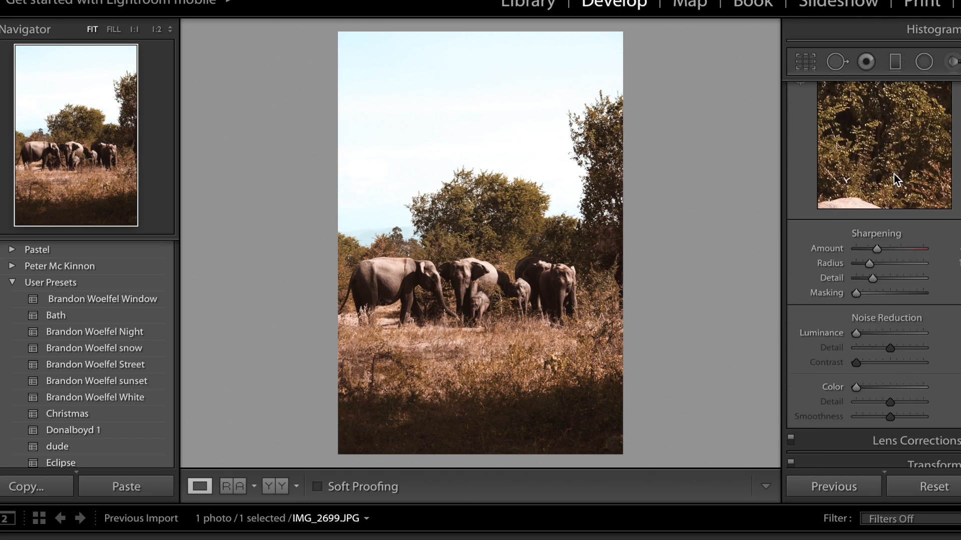
left_click(952, 65)
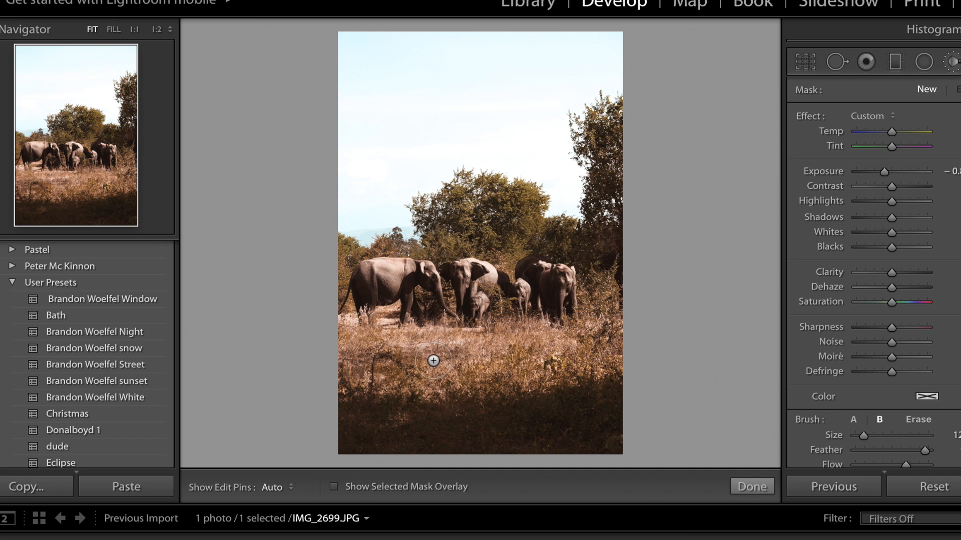
scroll(411, 261, "down", 5)
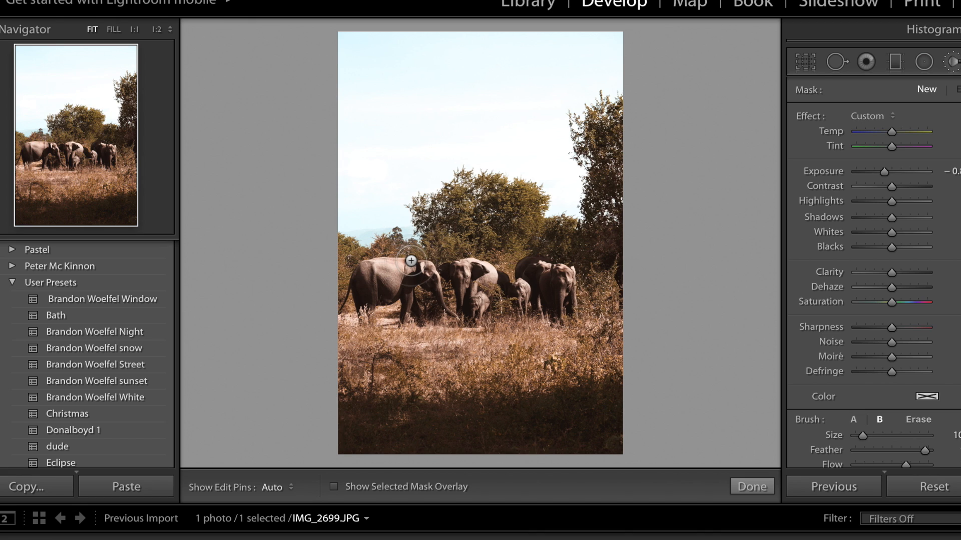
double_click(812, 172)
left_click_drag(863, 305, 838, 305)
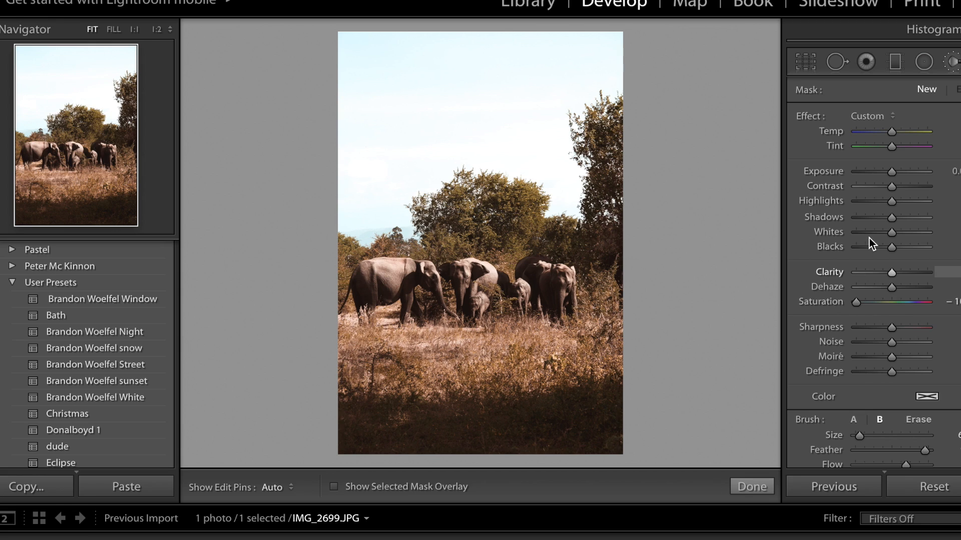
left_click(924, 217)
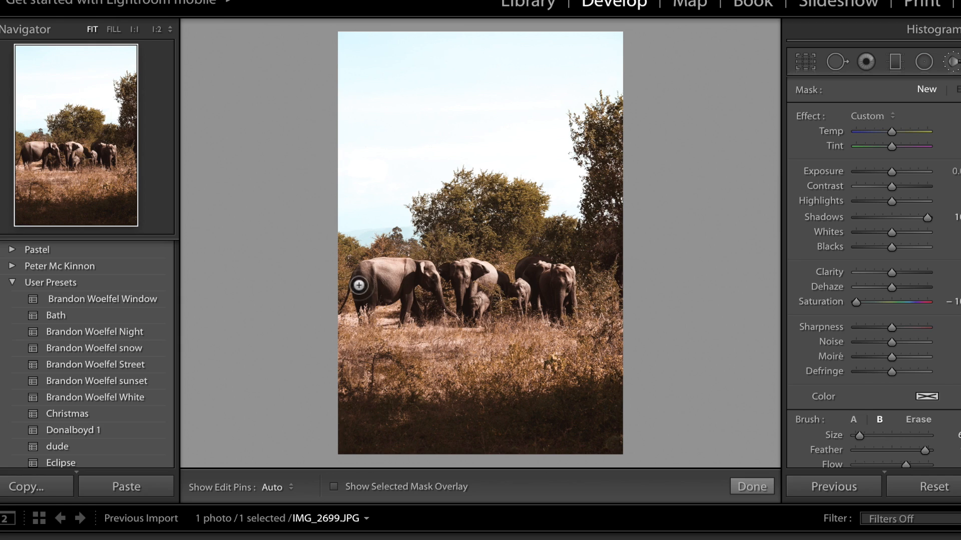
- Paint the brush over the leftmost elephant, then ease back its Saturation and Shadows and raise its Clarity
key("h")
mouse_move(366, 295)
left_mouse_down()
mouse_move(367, 266)
mouse_move(396, 267)
mouse_move(373, 290)
mouse_move(407, 273)
mouse_move(393, 290)
mouse_move(372, 291)
mouse_move(368, 270)
mouse_move(417, 268)
mouse_move(433, 279)
mouse_move(416, 276)
mouse_move(409, 311)
left_mouse_up()
key("h")
scroll(408, 306, "down", 1)
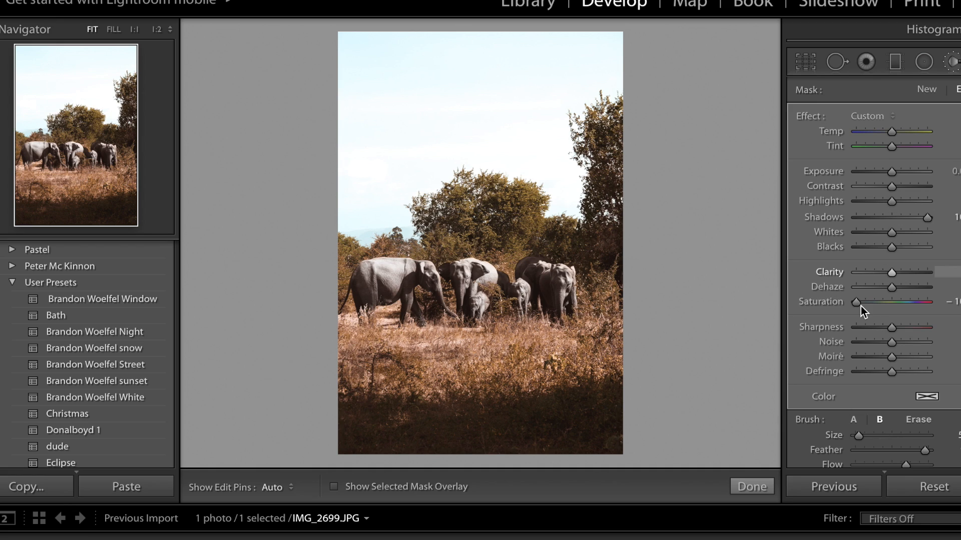
left_click_drag(859, 302, 869, 302)
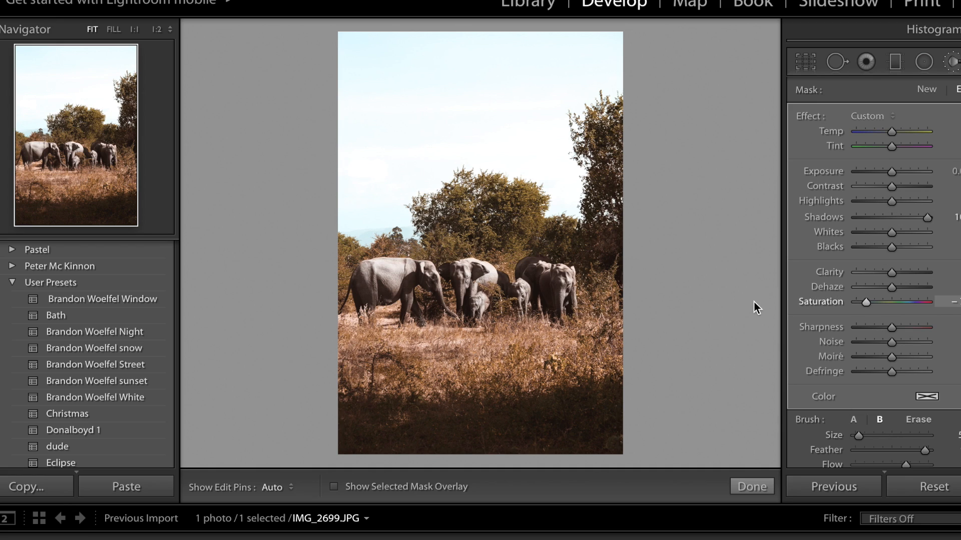
left_click(911, 218)
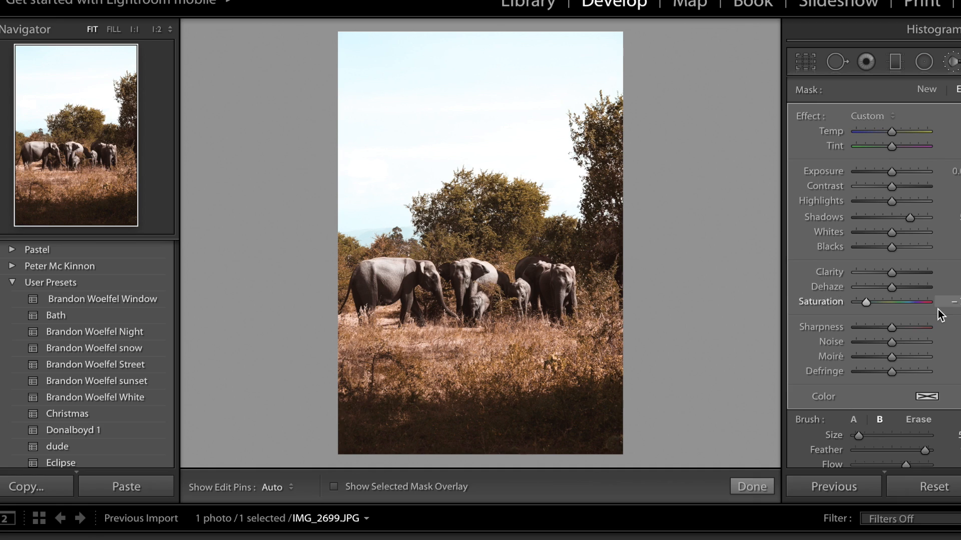
left_click(906, 272)
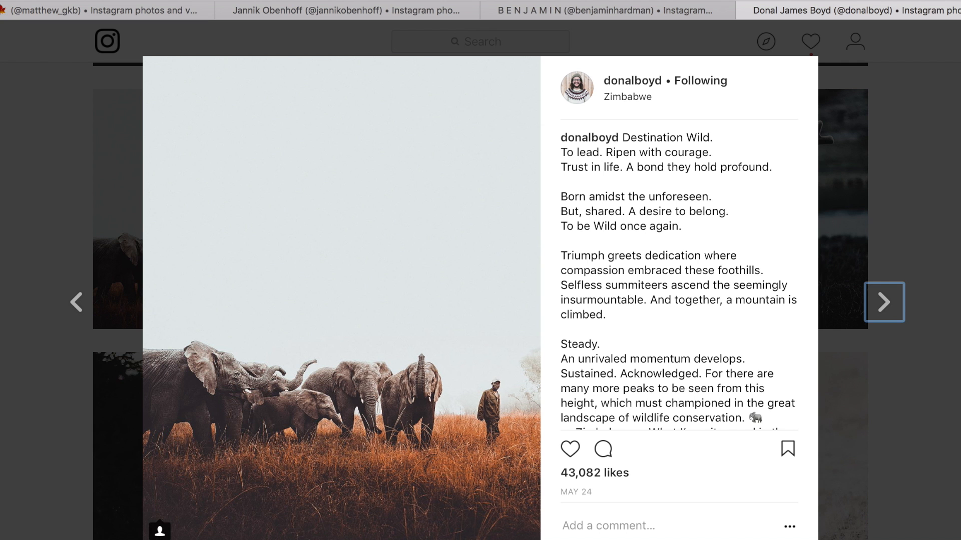
- Browse Donal Boyd's Instagram wildlife photos for reference
left_click(906, 270)
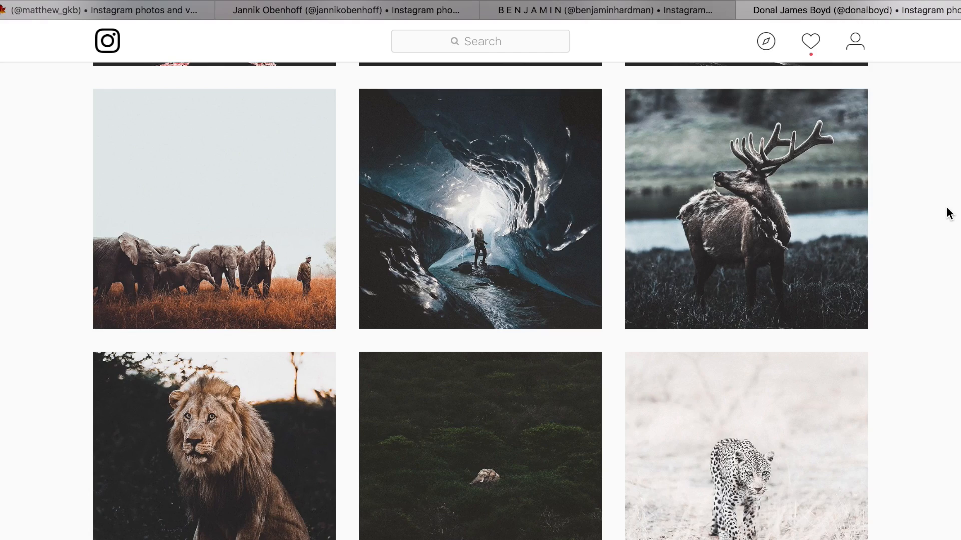
scroll(946, 213, "up", 10)
scroll(948, 216, "down", 10)
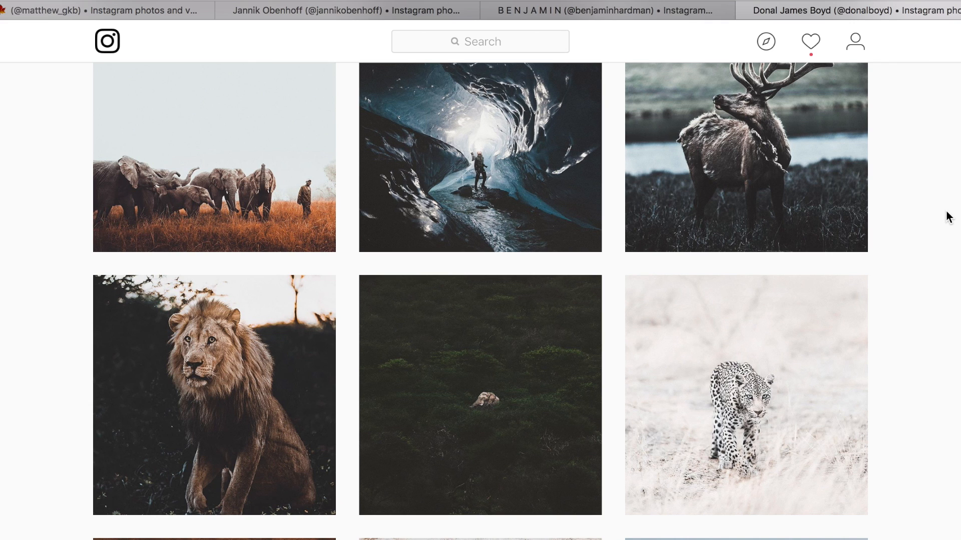
scroll(948, 218, "down", 6)
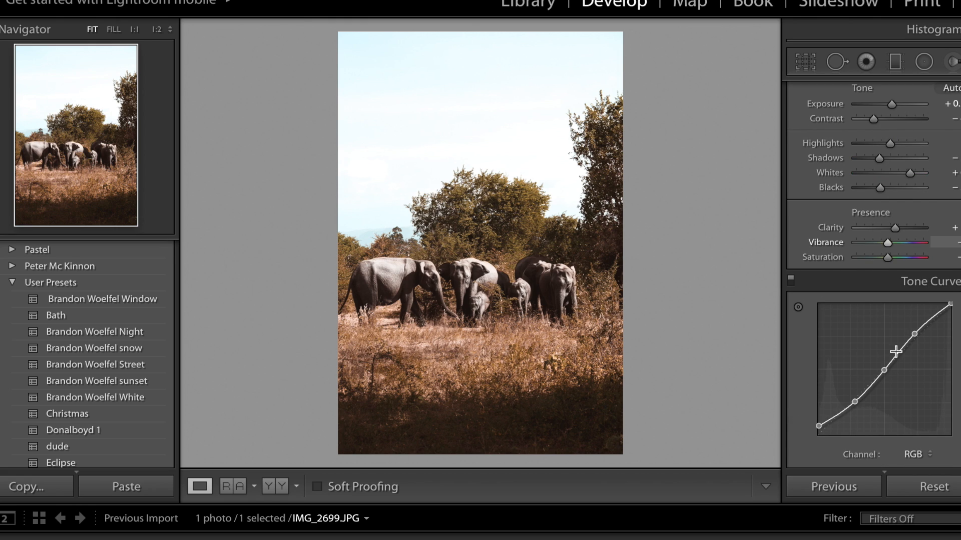
- Lift the black point of the Tone Curve slightly for a faded shadow look
scroll(871, 350, "down", 2)
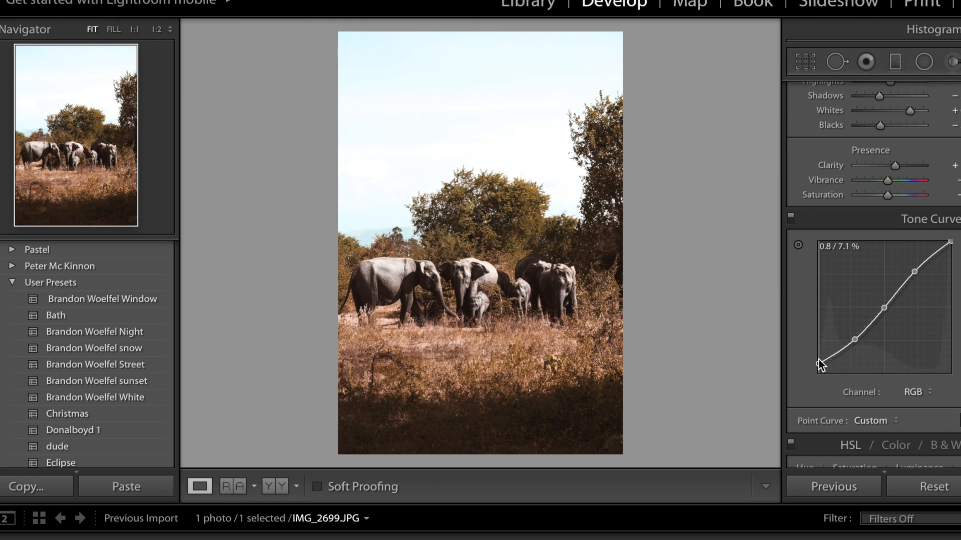
left_click_drag(819, 361, 854, 333)
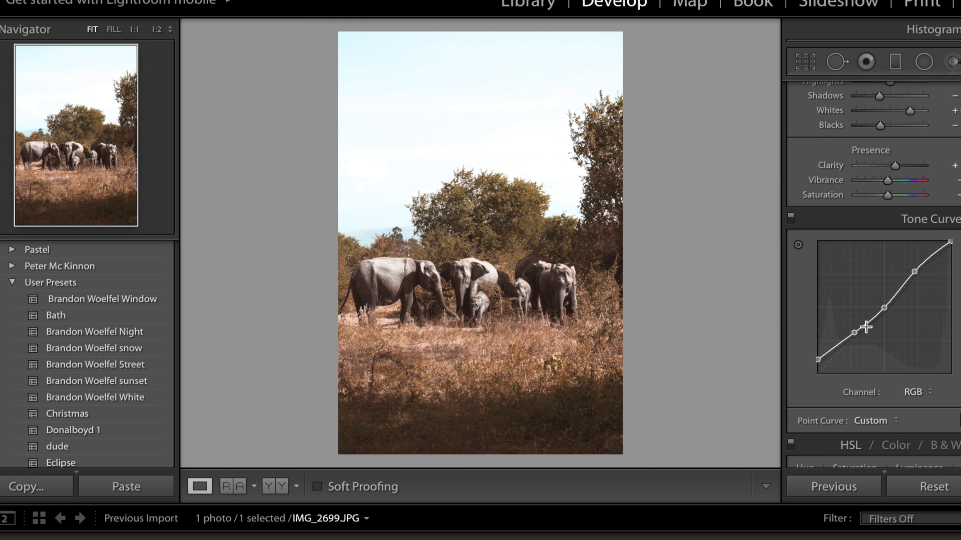
scroll(915, 301, "up", 5)
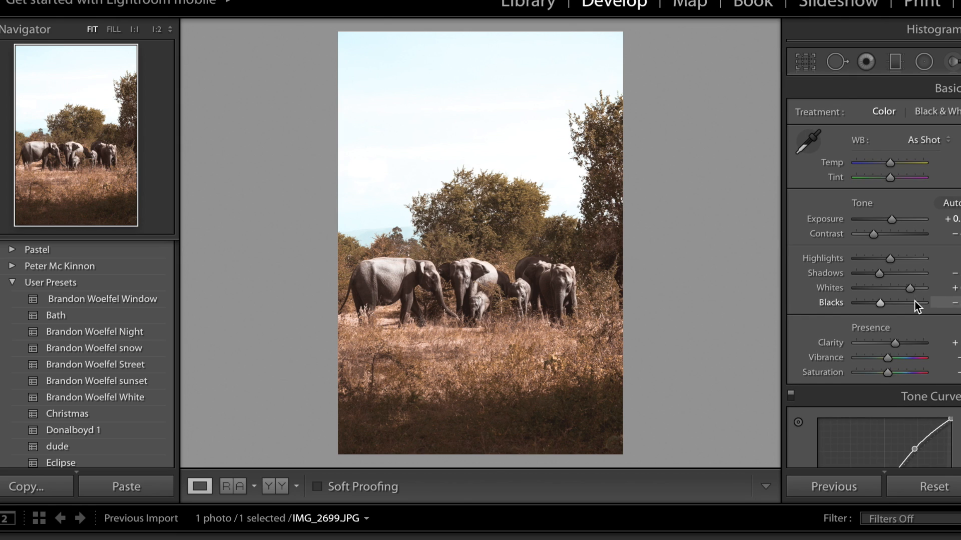
- Toggle the before and after views to compare the edit
key("backslash")
key("backslash")
key("backslash")
key("backslash")
key("backslash")
key("backslash")
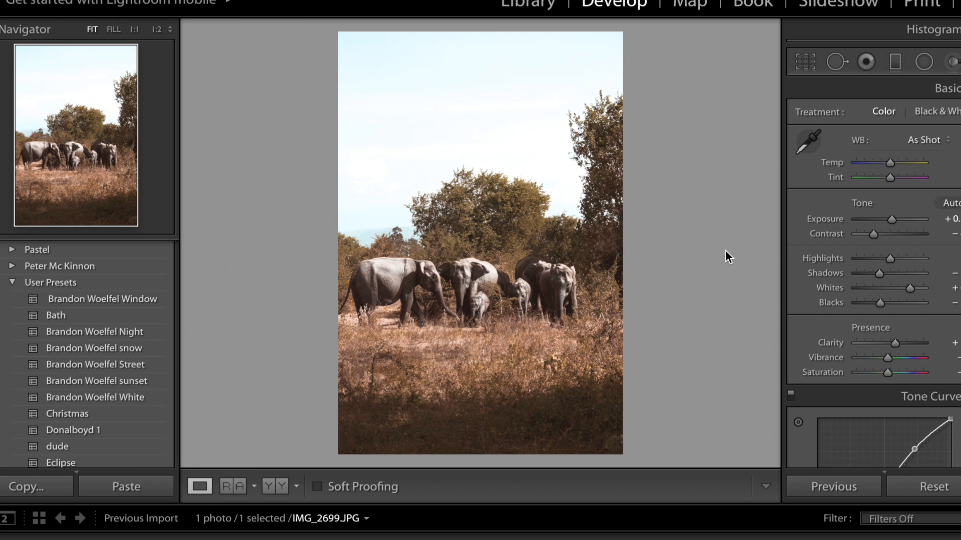
- Draw a Radial Filter around the elephant herd, reset its effect sliders and invert the mask
left_click(924, 68)
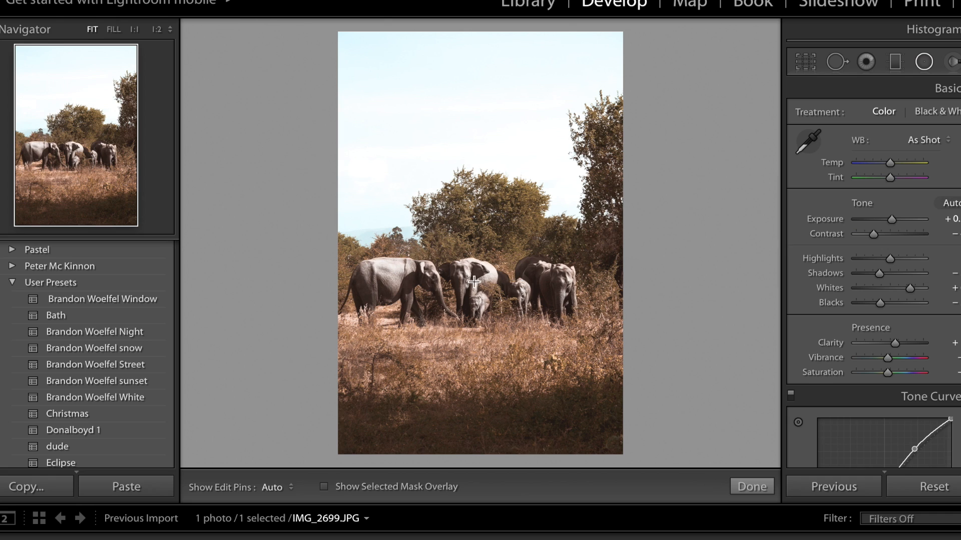
left_click_drag(468, 284, 619, 318)
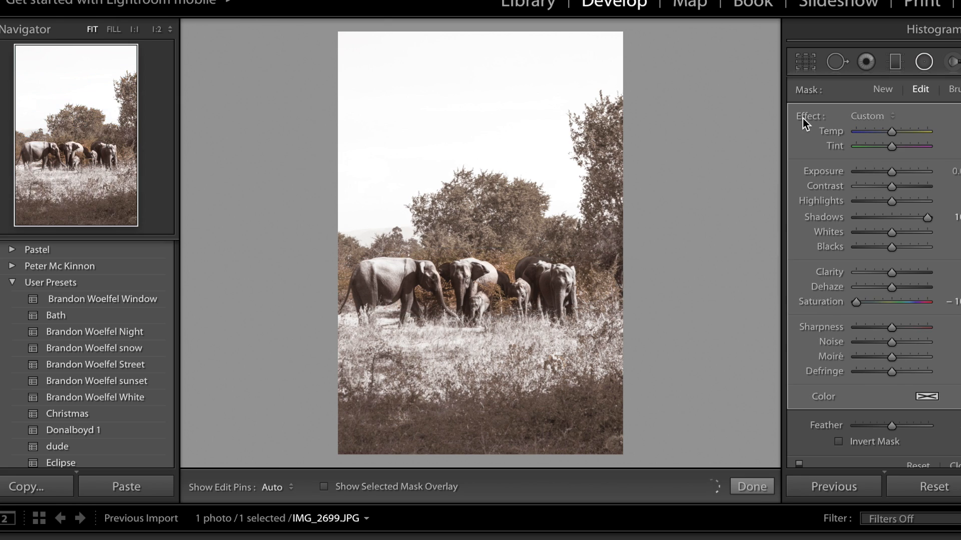
double_click(803, 118)
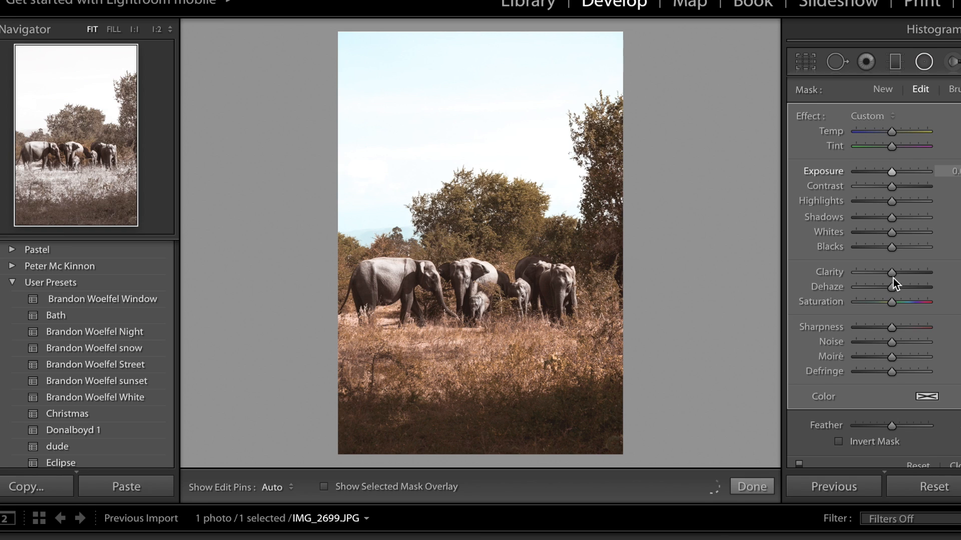
left_click(840, 441)
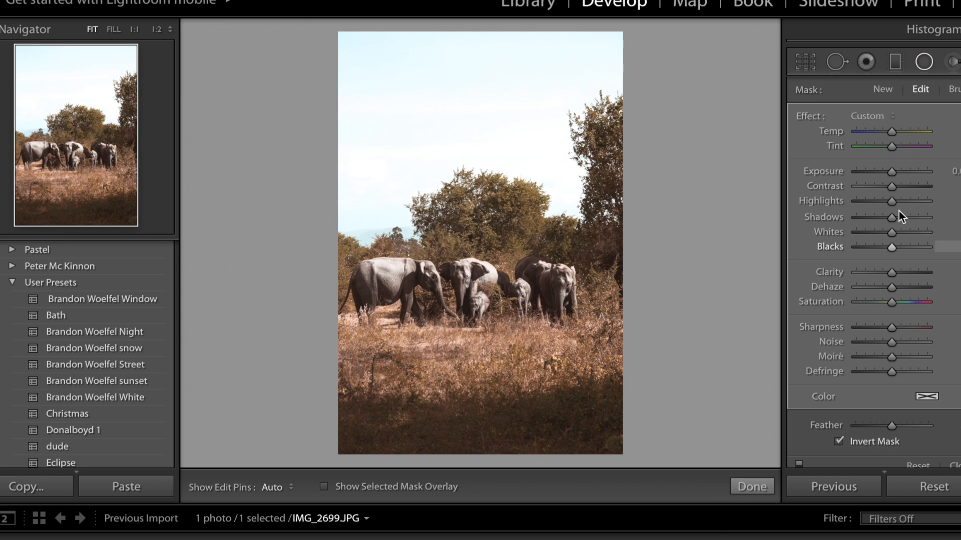
- Set the radial filter's Exposure to 0.25
left_click_drag(891, 172, 896, 171)
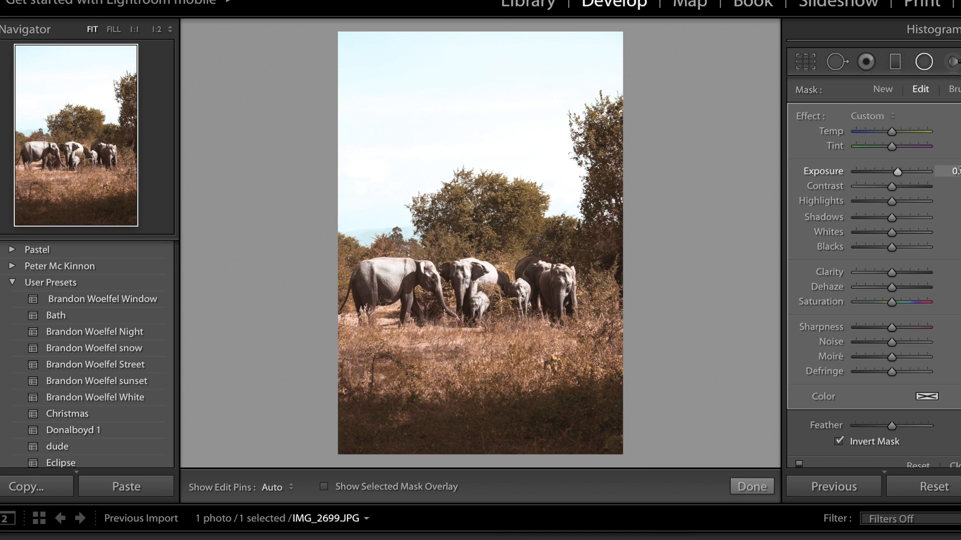
left_click(959, 171)
type("0.25")
key("Return")
- Start a new Adjustment Brush and set its Exposure to about -2
scroll(924, 221, "up", 3)
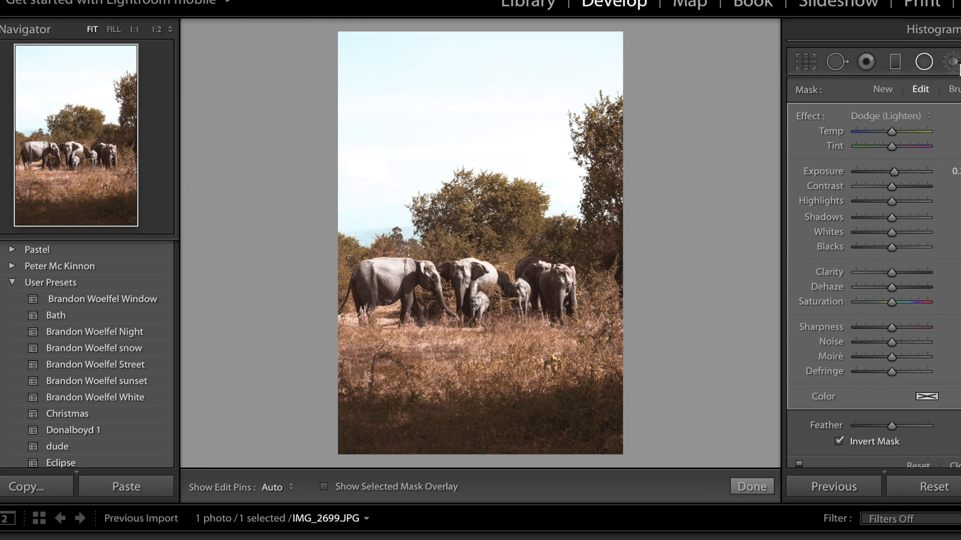
left_click(953, 63)
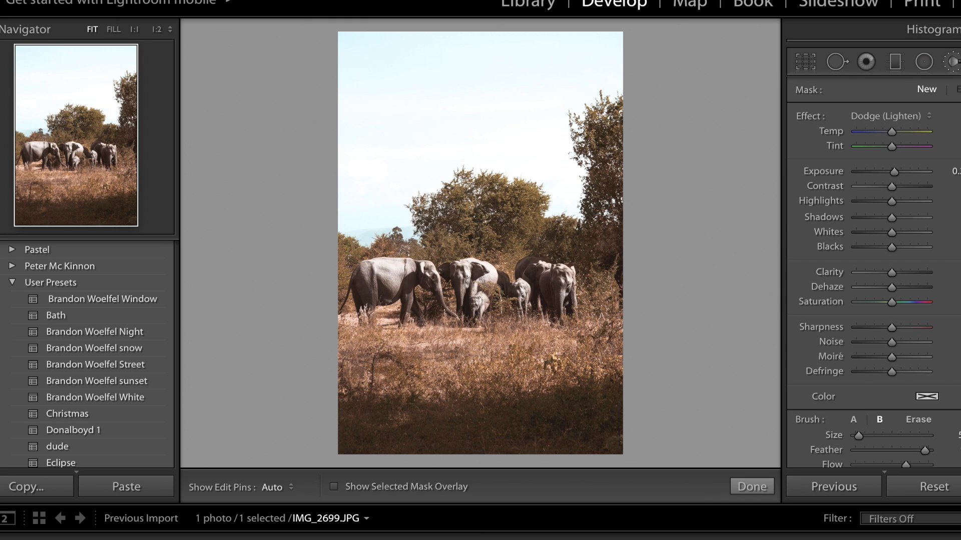
left_click(871, 172)
- Enlarge the brush and paint across the foreground grass along the bottom of the photo to darken it
scroll(543, 405, "up", 4)
key("h")
scroll(575, 425, "up", 3)
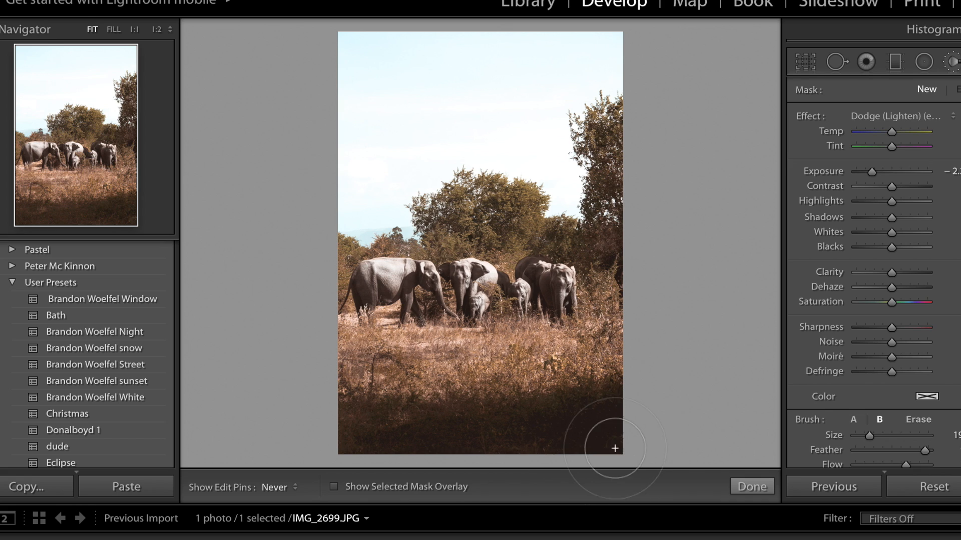
mouse_move(545, 442)
left_mouse_down()
mouse_move(397, 456)
mouse_move(343, 429)
left_mouse_up()
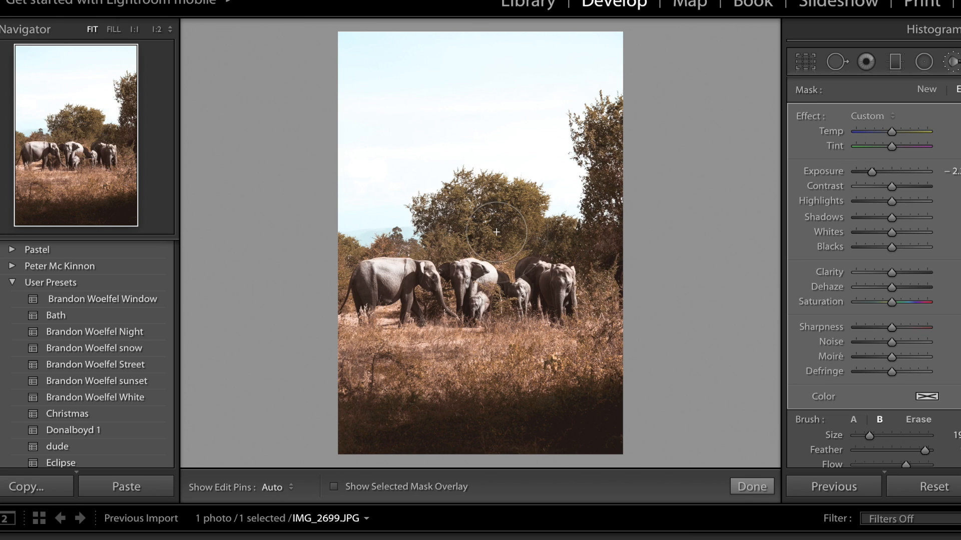
scroll(470, 224, "down", 1)
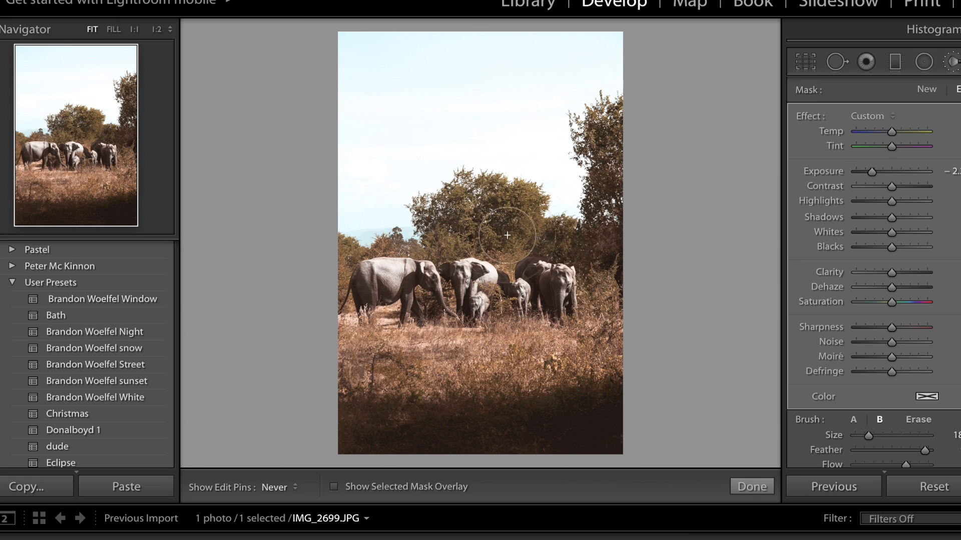
- Paint one more stroke over the foreground grass and close the Adjustment Brush
mouse_move(521, 465)
left_mouse_down()
mouse_move(431, 383)
mouse_move(410, 379)
left_mouse_up()
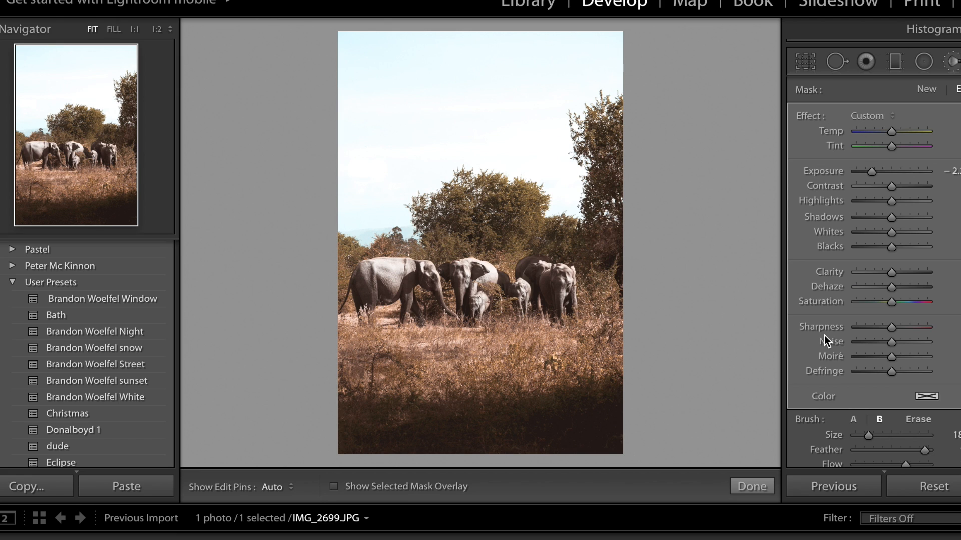
left_click(954, 61)
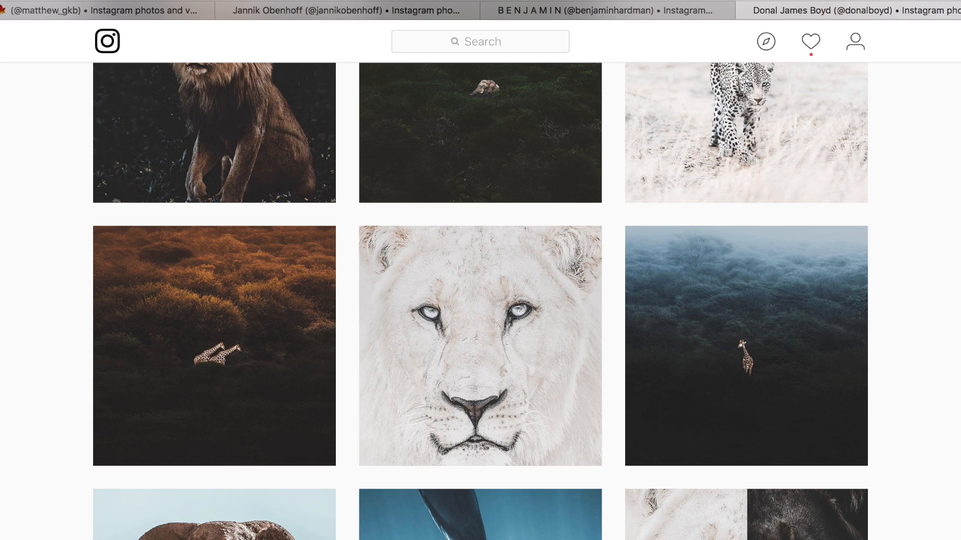
- Scroll Donal Boyd's Instagram feed to open his elephant photo for comparison, then switch back to Lightroom
scroll(480, 300, "up", 15)
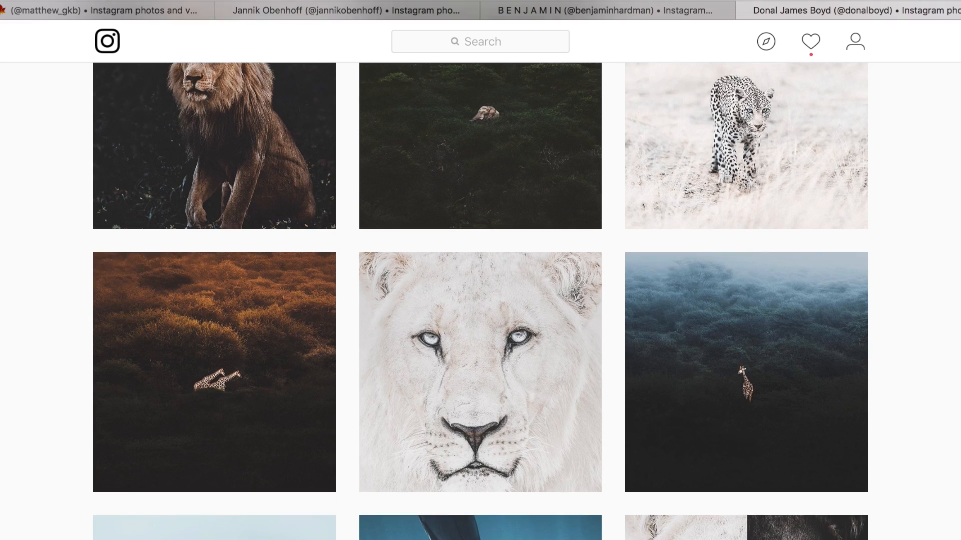
scroll(480, 300, "down", 5)
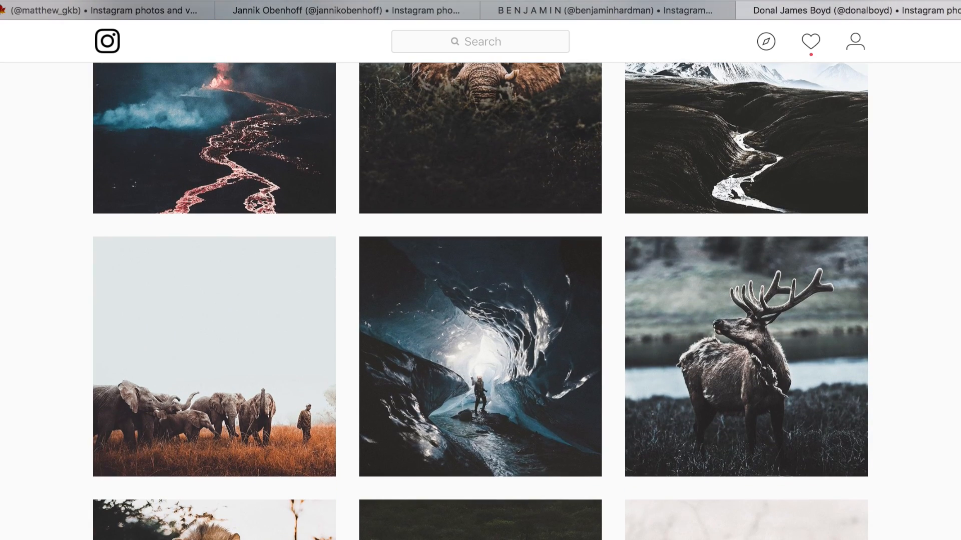
left_click(188, 300)
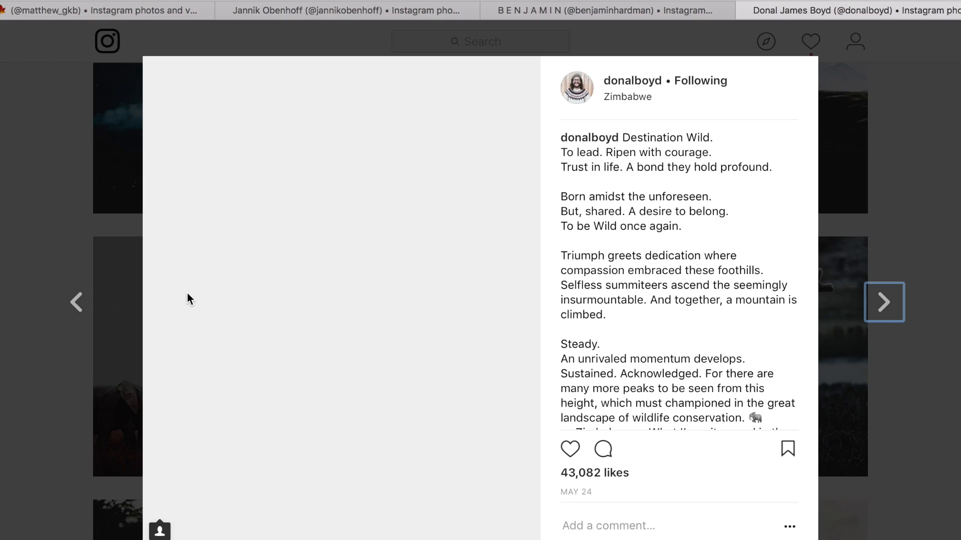
key("super+Tab")
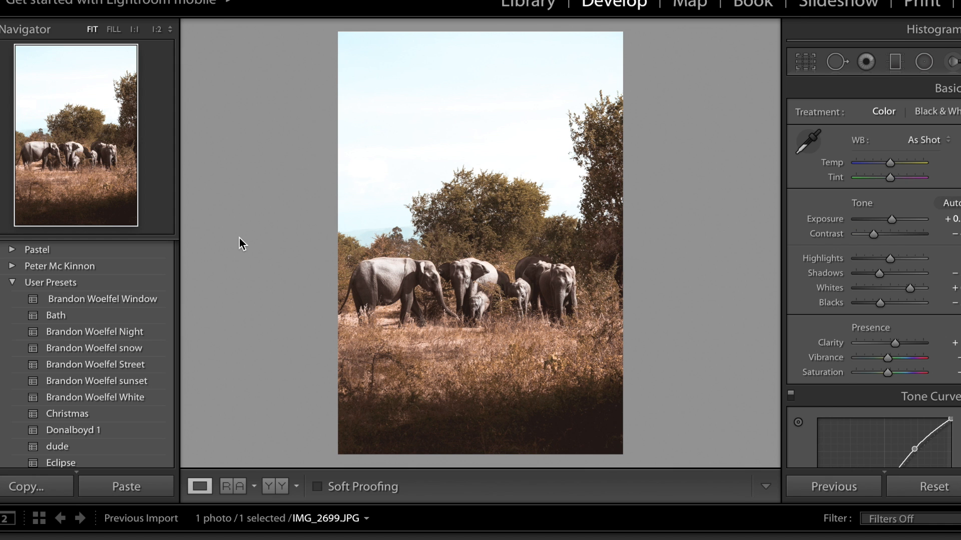